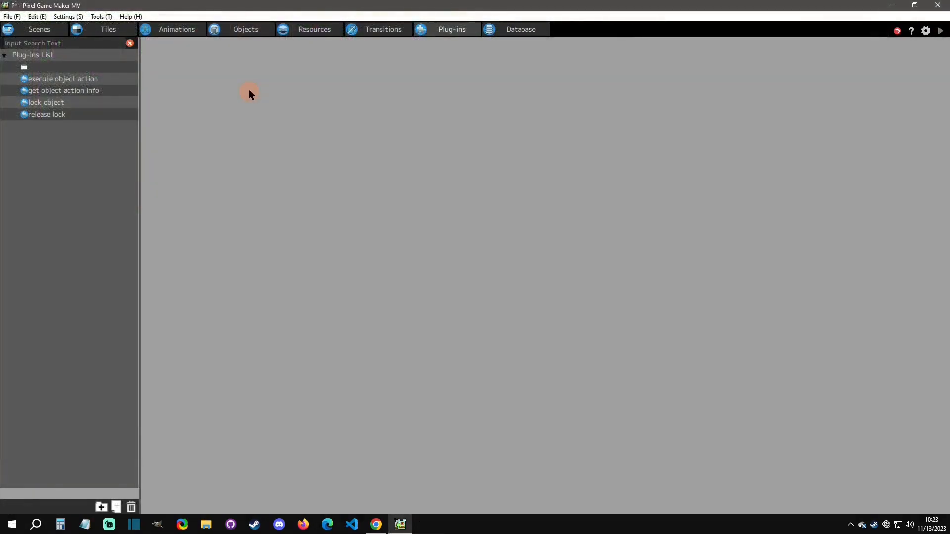
# Look through the settings of the execute object action, get object action info, lock object and release lock plug-ins.
pyautogui.click(113, 78)
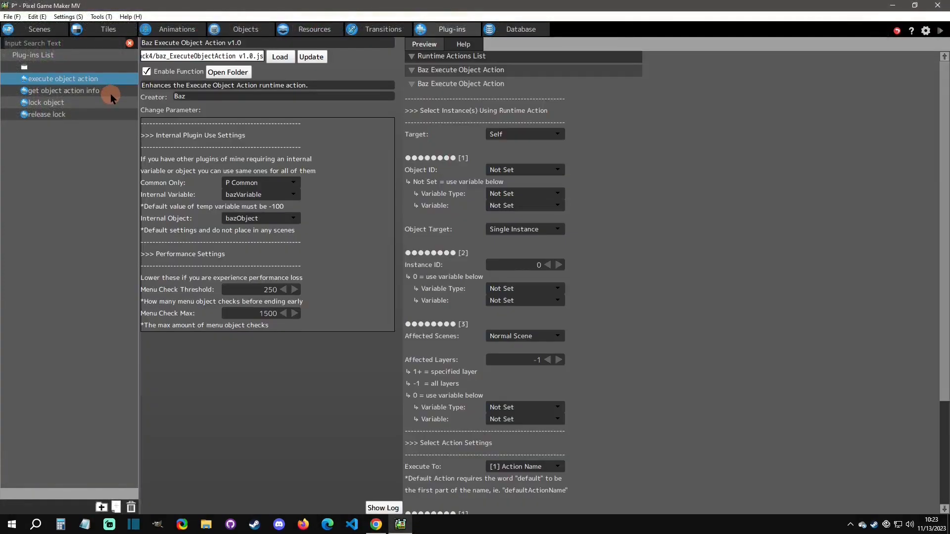
pyautogui.click(74, 90)
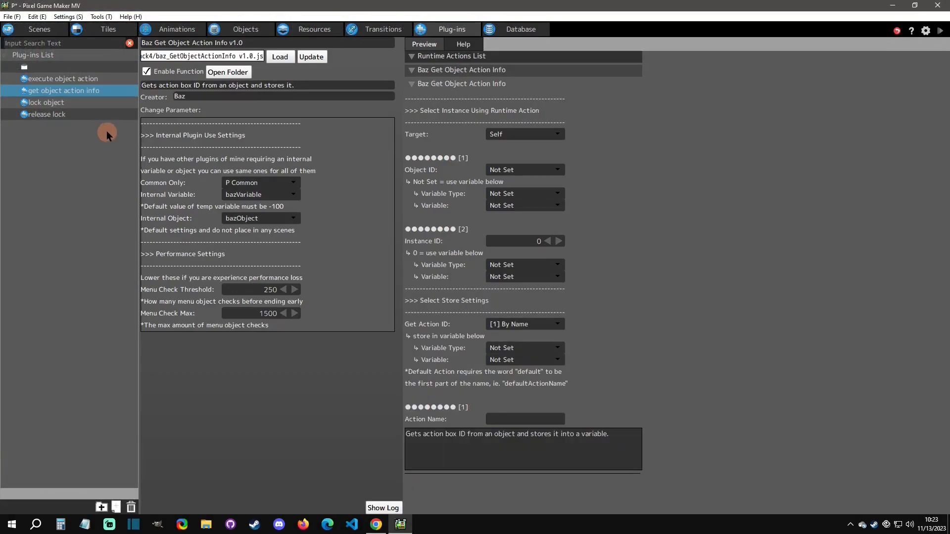
pyautogui.click(85, 103)
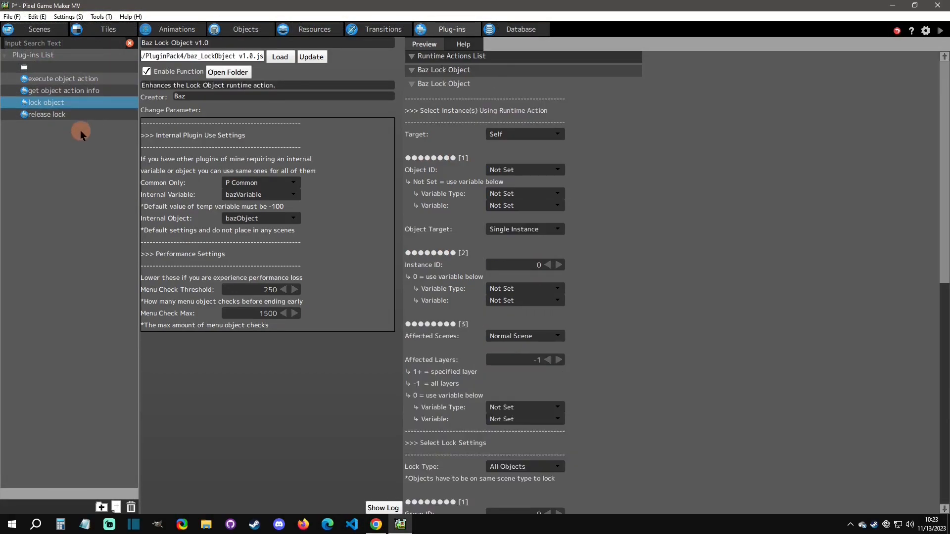
pyautogui.click(79, 120)
pyautogui.click(79, 117)
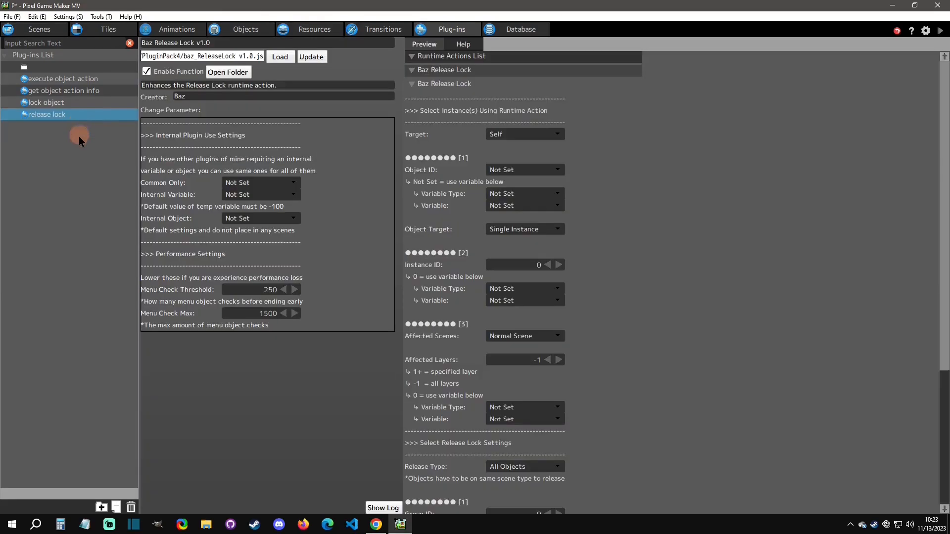
pyautogui.click(88, 79)
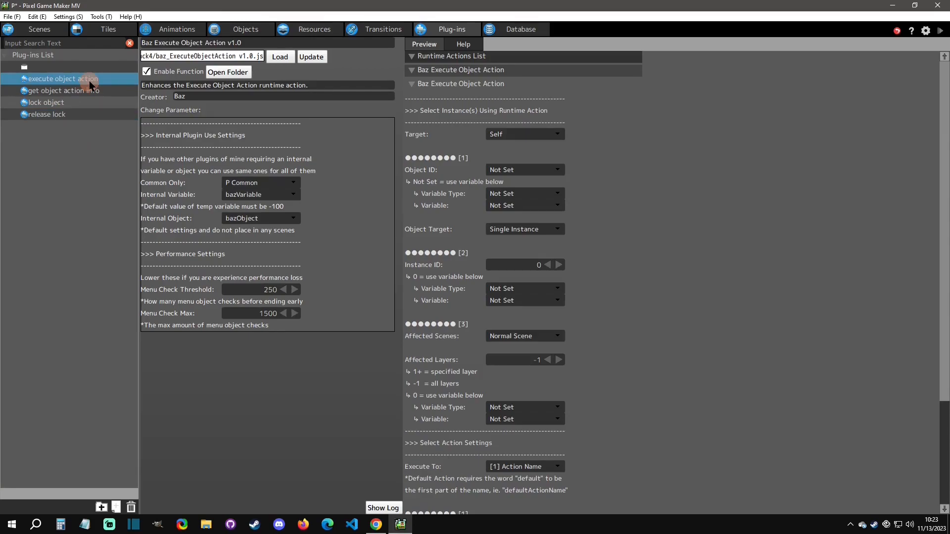
# Add a new plug-in entry to the plug-ins list and name it sfsf.
pyautogui.rightClick(51, 171)
pyautogui.click(69, 186)
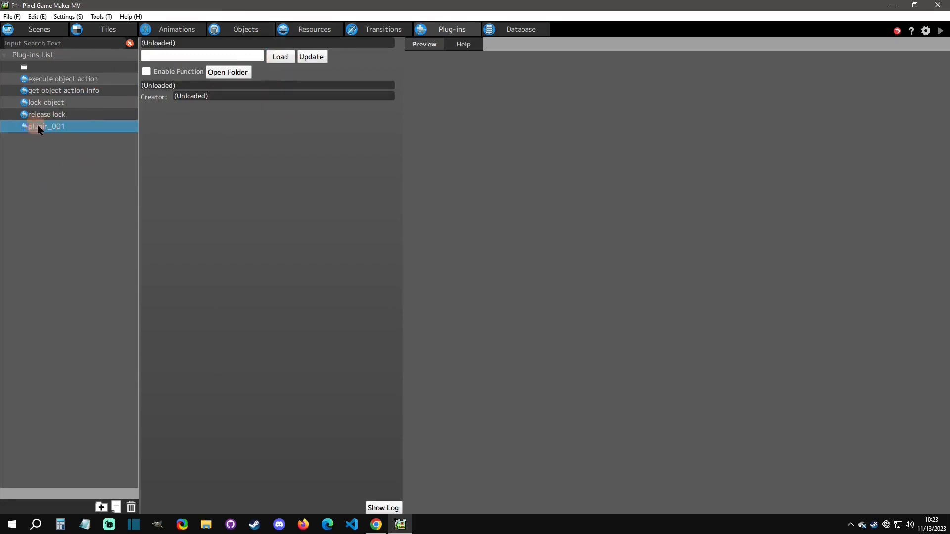
pyautogui.write('sfsf')
pyautogui.click(67, 186)
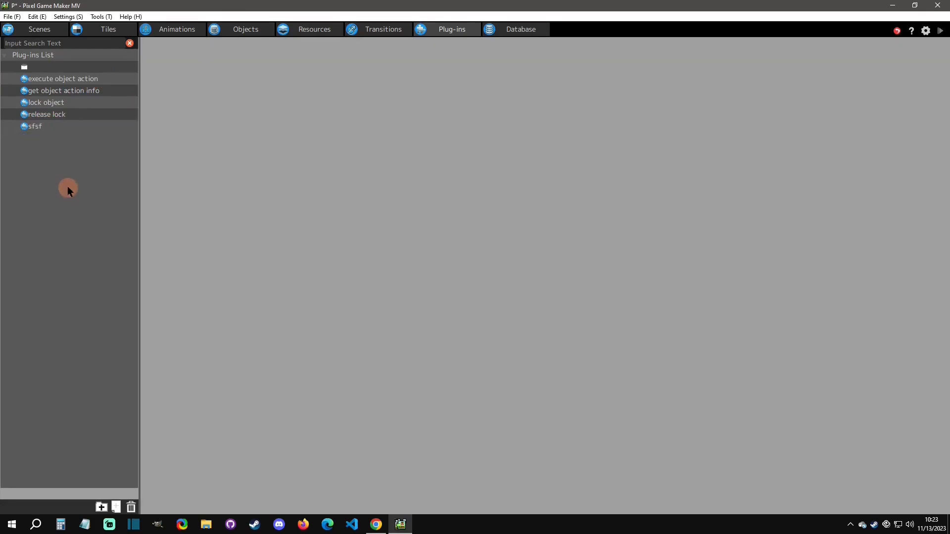
# Delete the sfsf entry from the plug-ins list.
pyautogui.click(46, 126)
pyautogui.press('Delete')
pyautogui.click(500, 282)
# In the release lock plug-in, set Common Only to P Common and Internal Variable to bazVariable.
pyautogui.click(60, 116)
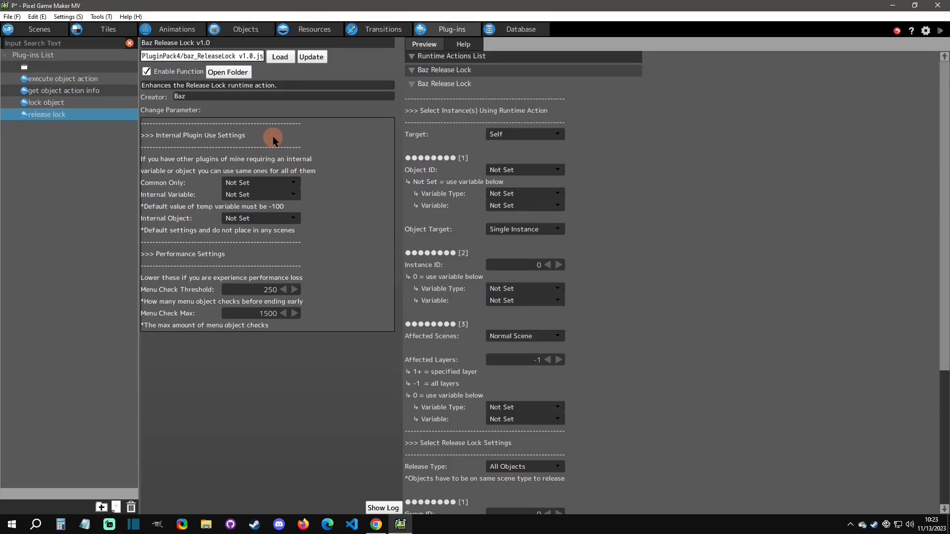
pyautogui.click(295, 183)
pyautogui.click(278, 210)
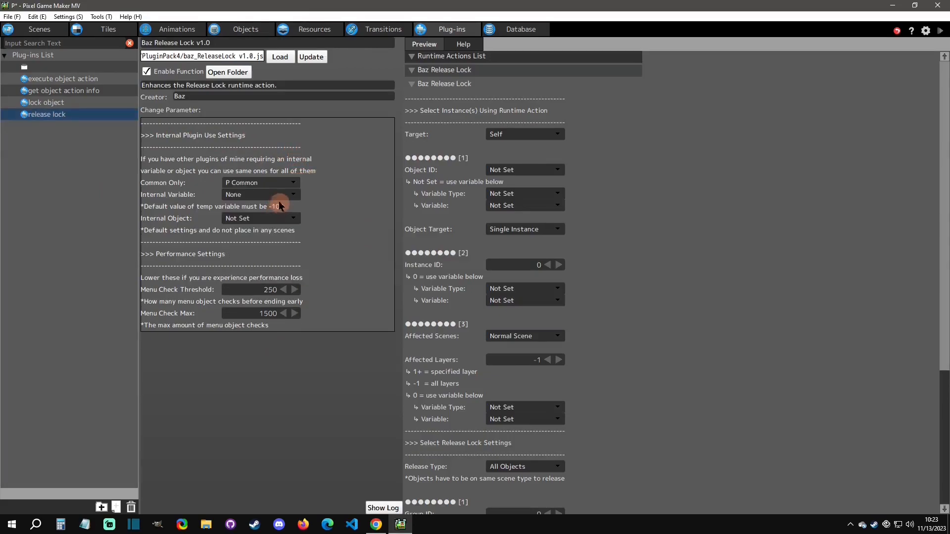
pyautogui.click(277, 198)
pyautogui.click(263, 218)
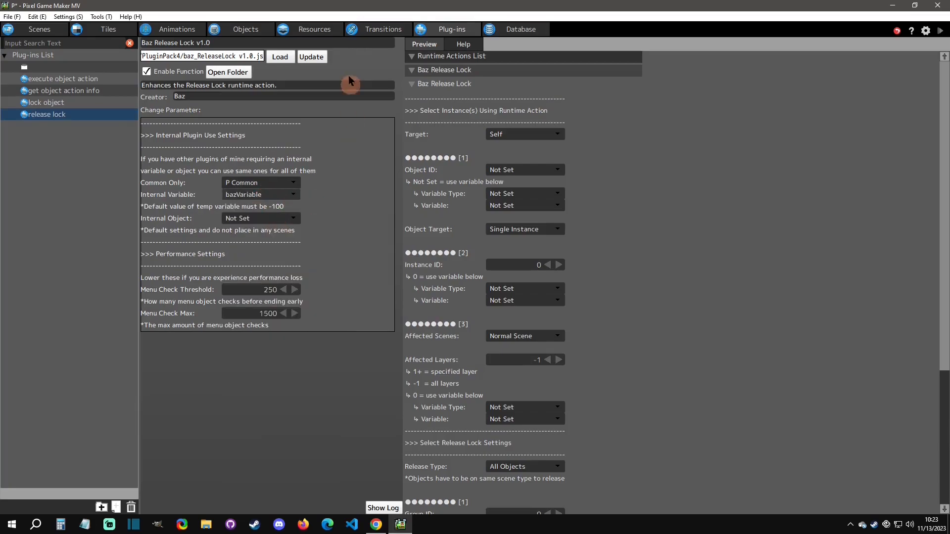
# Check the default value of bazVariable in the project's variable resources.
pyautogui.click(314, 30)
pyautogui.click(334, 44)
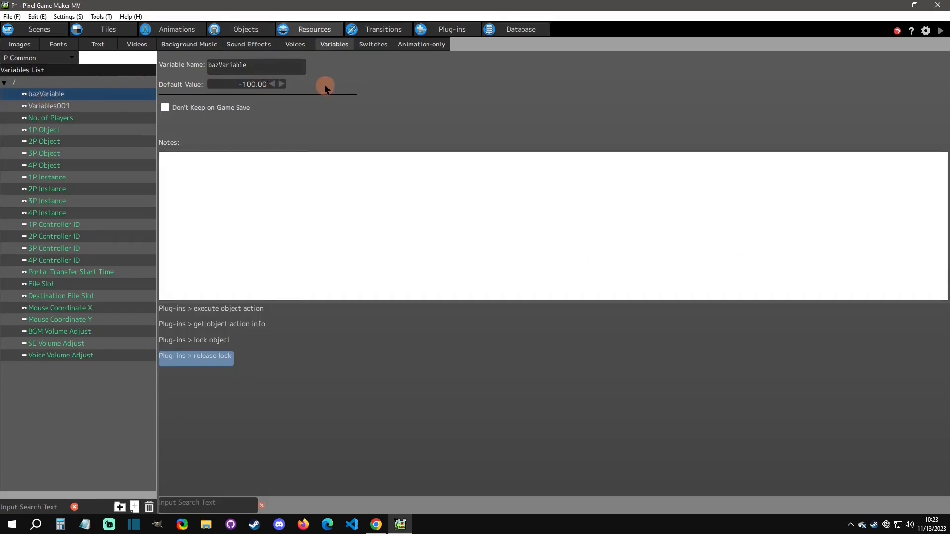
# Set the release lock plug-in's Internal Object to bazObject.
pyautogui.click(448, 27)
pyautogui.click(265, 218)
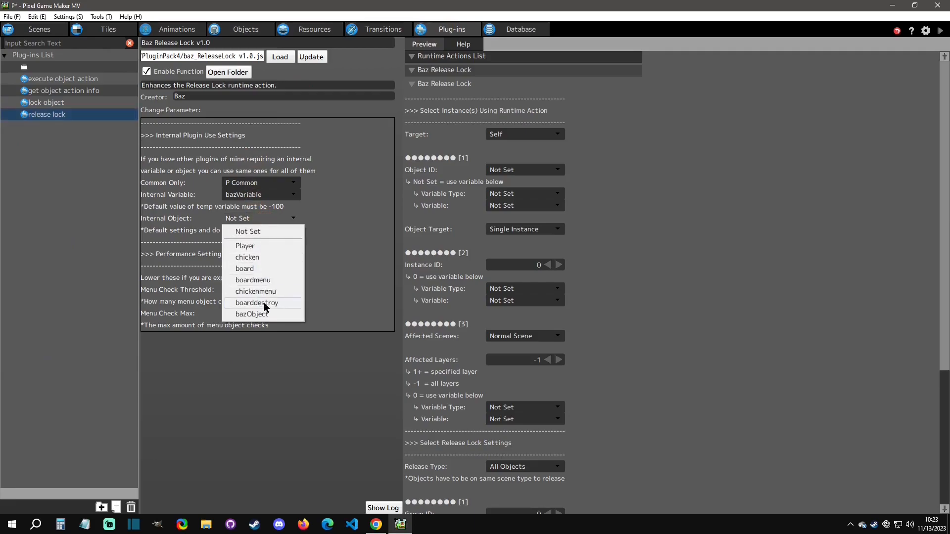
pyautogui.click(266, 313)
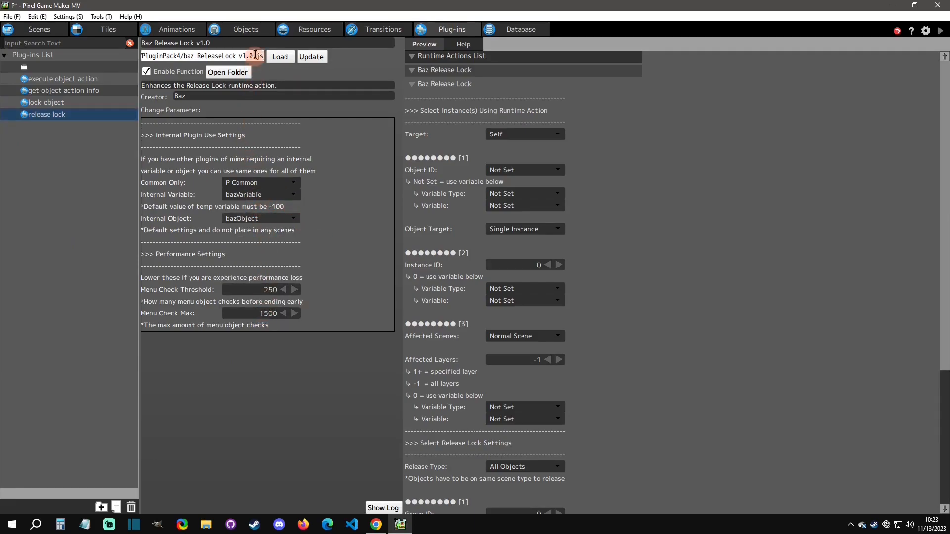
# Delete Actions002 and Actions003 from bazObject's action program, leaving only Actions001.
pyautogui.click(248, 29)
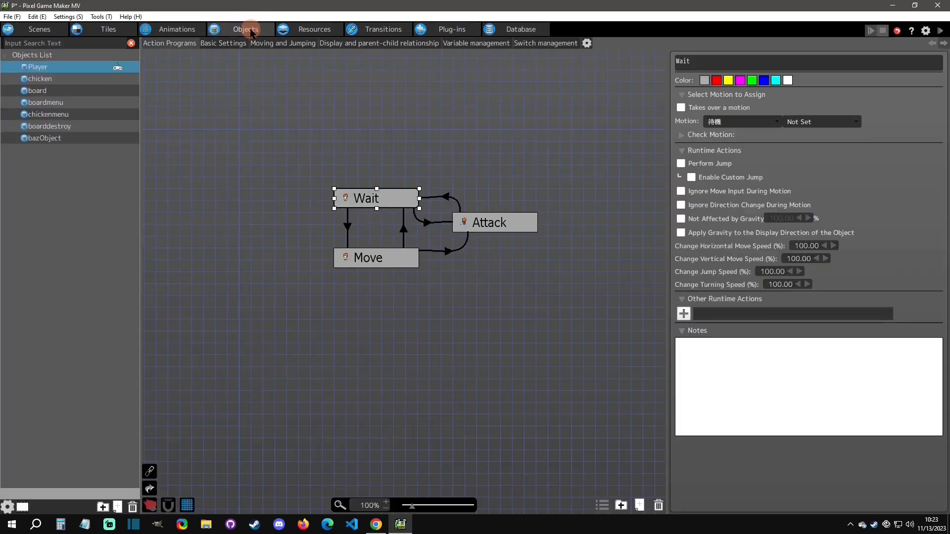
pyautogui.click(62, 139)
pyautogui.rightClick(66, 142)
pyautogui.click(253, 175)
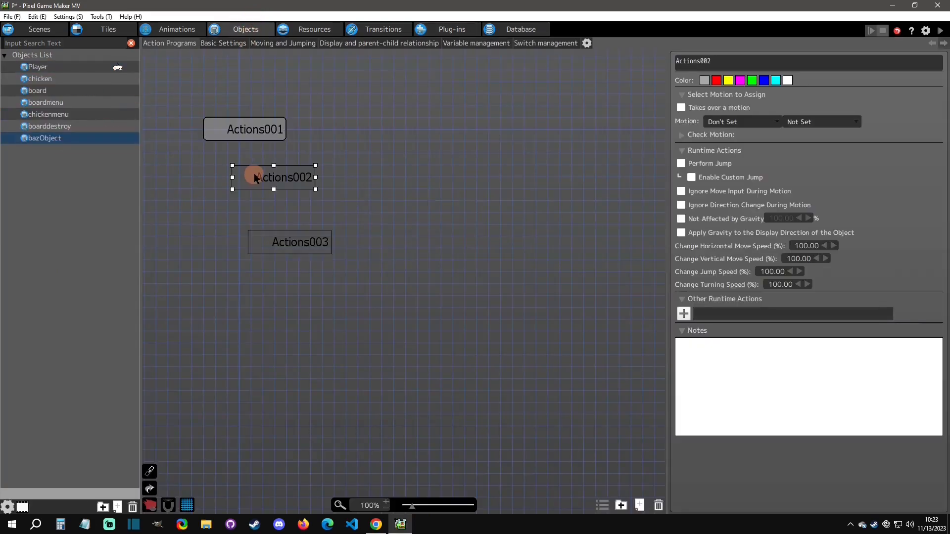
pyautogui.press('Delete')
pyautogui.click(286, 238)
pyautogui.press('Delete')
pyautogui.click(253, 136)
pyautogui.moveTo(319, 128); pyautogui.dragTo(402, 223, button='middle')
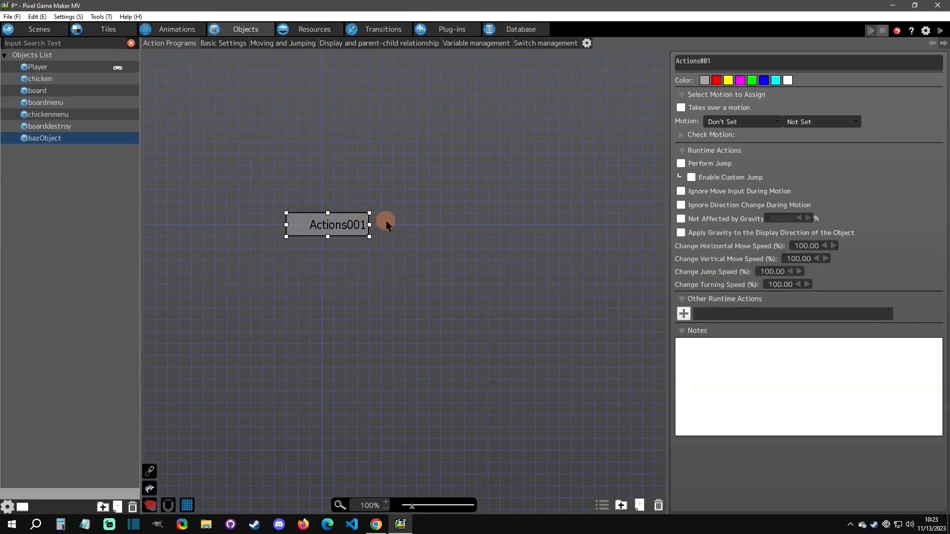
pyautogui.click(386, 220)
# In bazObject's object settings, remove the Enemy Group from attack and wall detection and Default Tile from tile wall detection.
pyautogui.rightClick(48, 139)
pyautogui.click(78, 250)
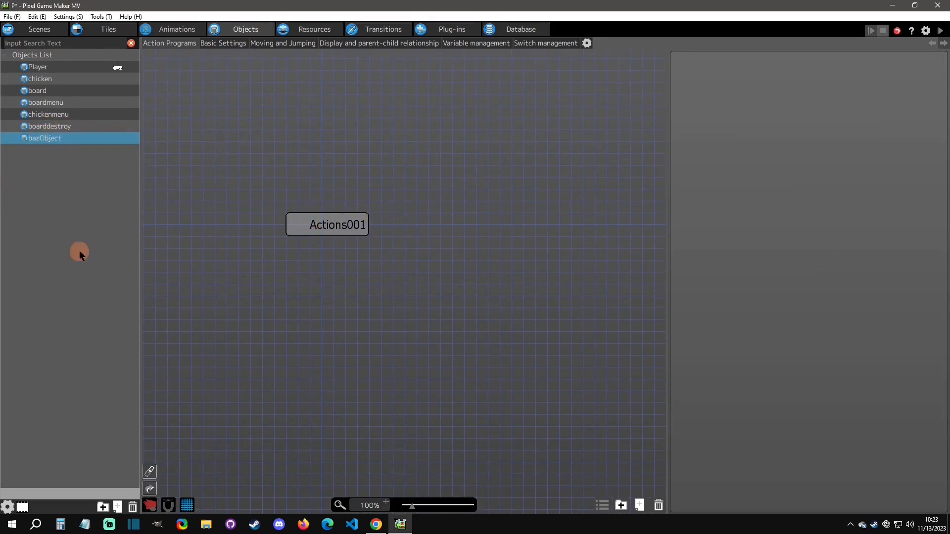
pyautogui.click(301, 145)
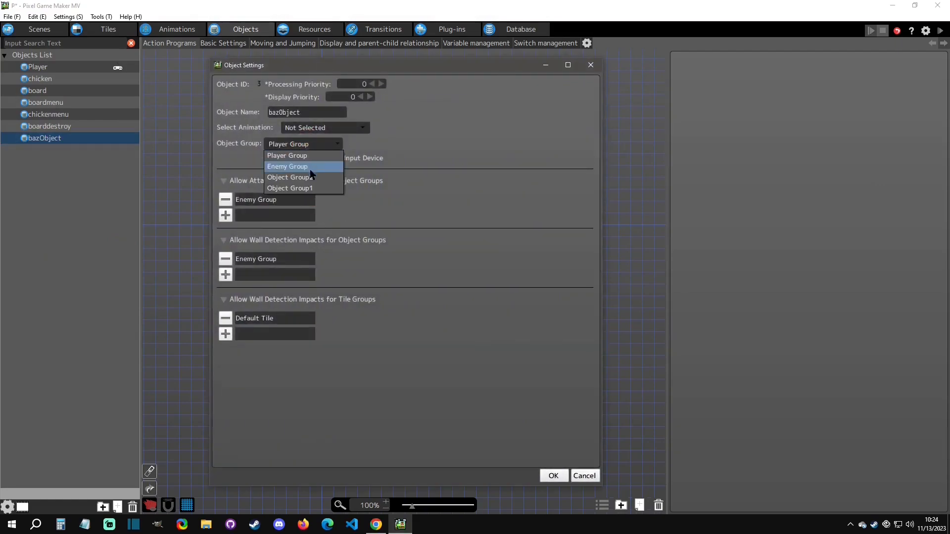
pyautogui.click(415, 144)
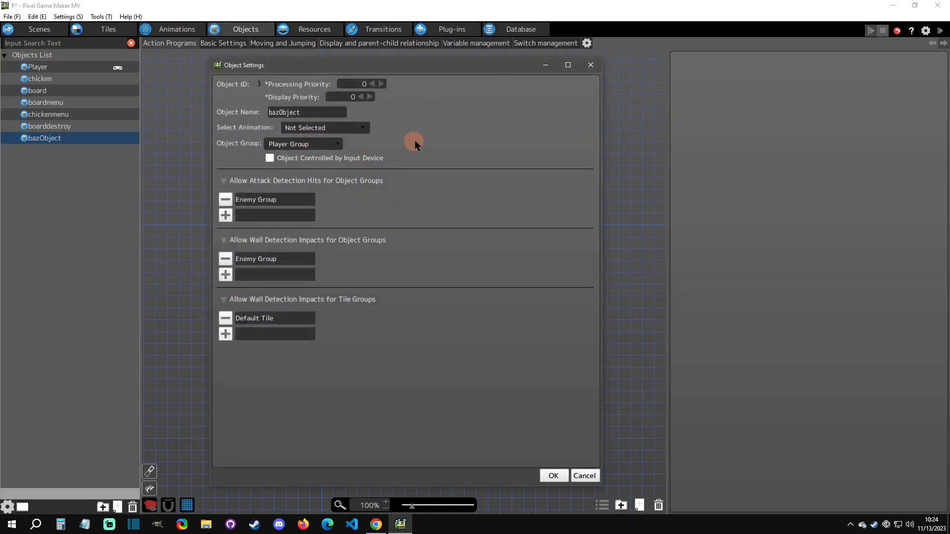
pyautogui.click(225, 199)
pyautogui.click(225, 243)
pyautogui.click(229, 284)
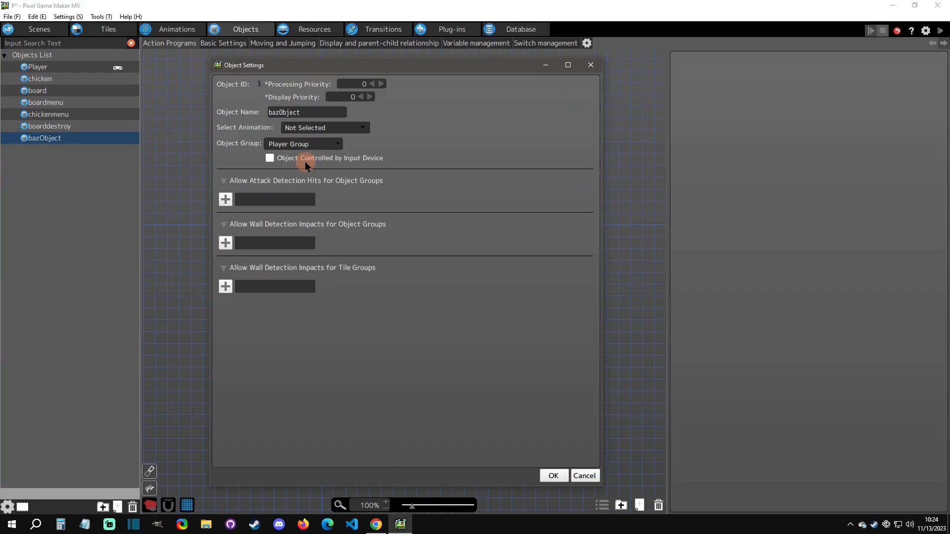
pyautogui.click(318, 144)
pyautogui.click(434, 196)
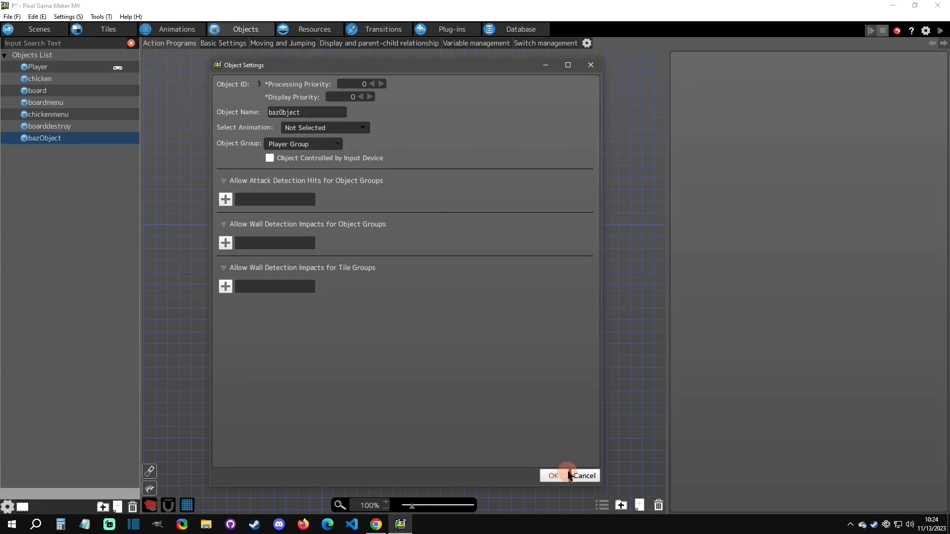
pyautogui.click(553, 476)
# Review bazObject's basic settings and the release lock plug-in's Menu Check Threshold and Menu Check Max.
pyautogui.click(230, 44)
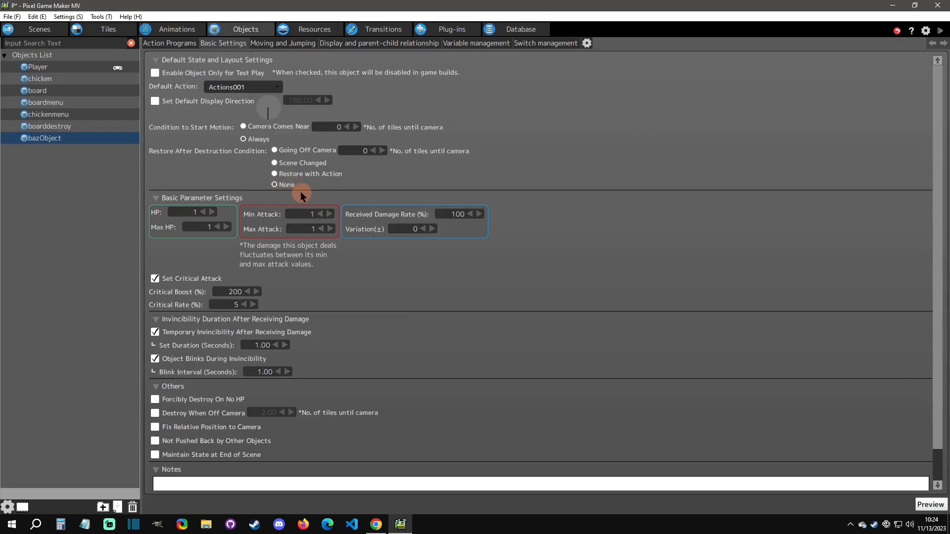
pyautogui.click(436, 29)
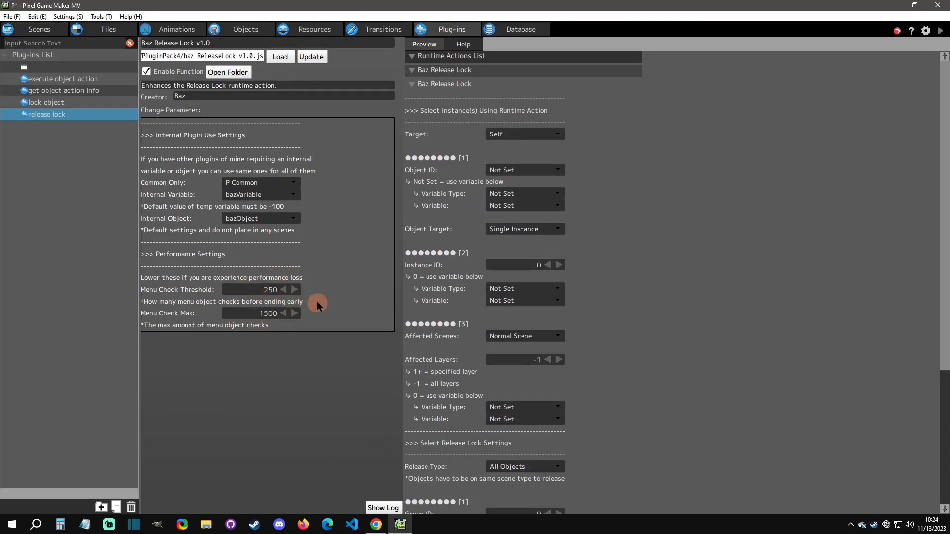
pyautogui.click(284, 290)
pyautogui.click(285, 314)
pyautogui.click(295, 313)
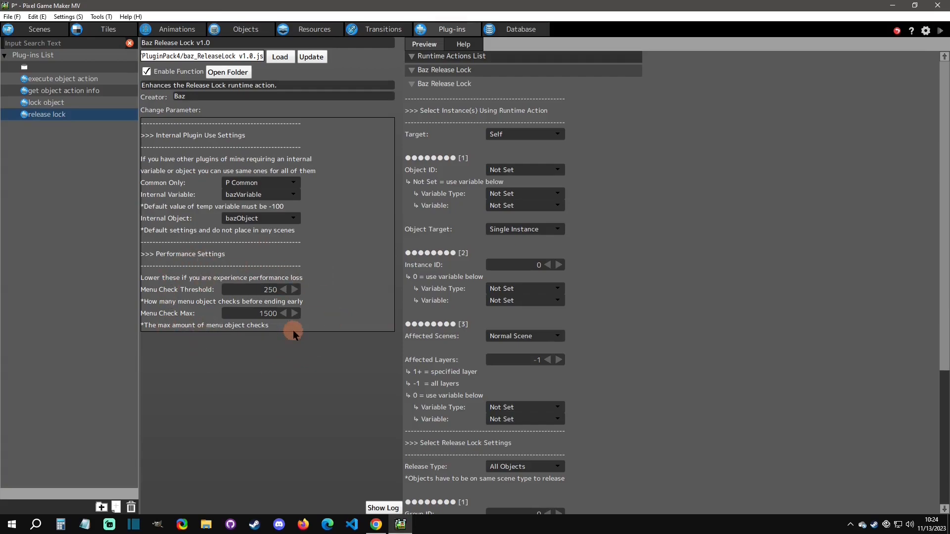
# Examine the get object action info and execute object action plug-ins, including the latter's Target, Affected Scenes and action settings.
pyautogui.click(63, 81)
pyautogui.click(67, 94)
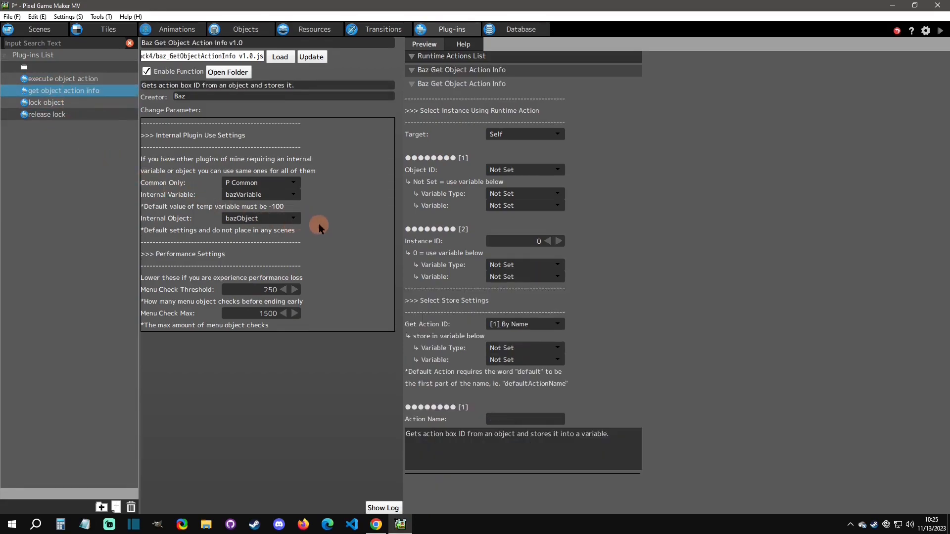
pyautogui.click(63, 79)
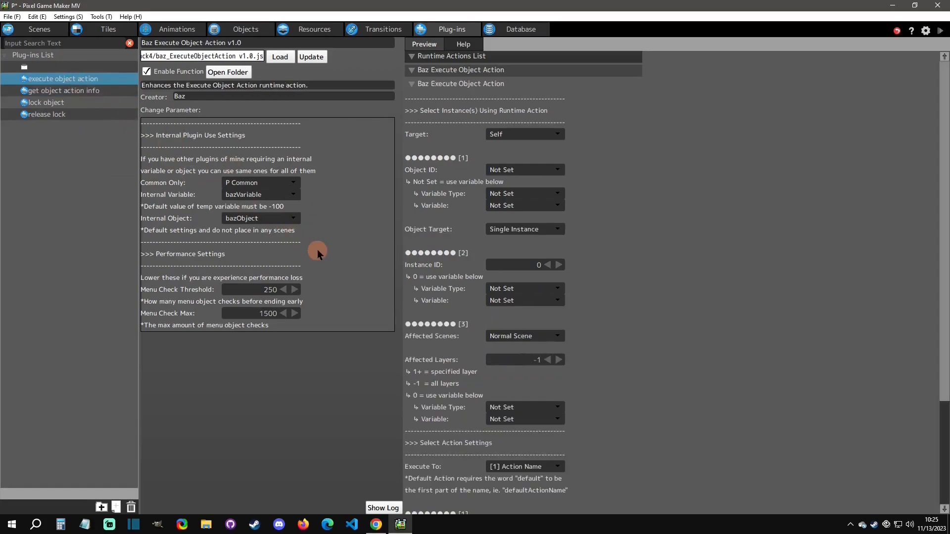
pyautogui.click(541, 134)
pyautogui.click(632, 184)
pyautogui.click(562, 340)
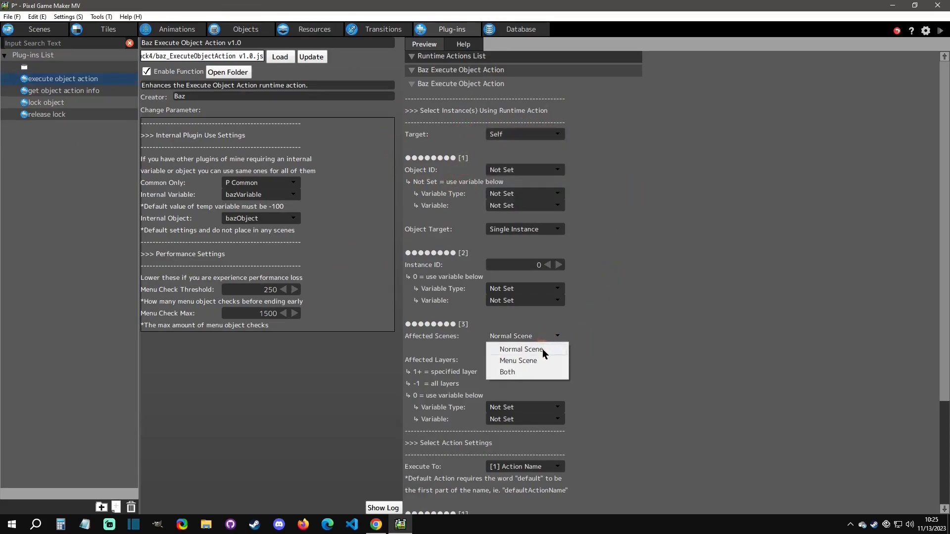
pyautogui.click(634, 336)
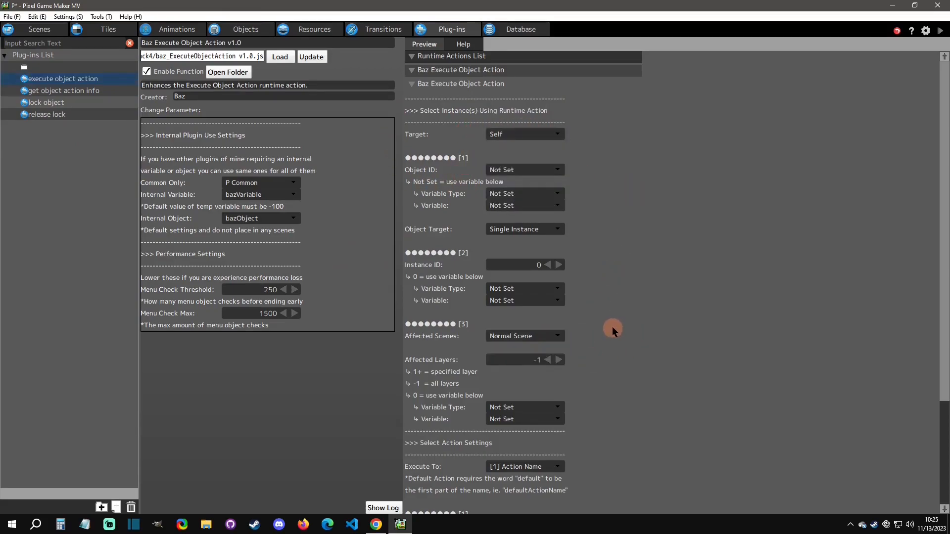
pyautogui.scroll(-3, 609, 329)
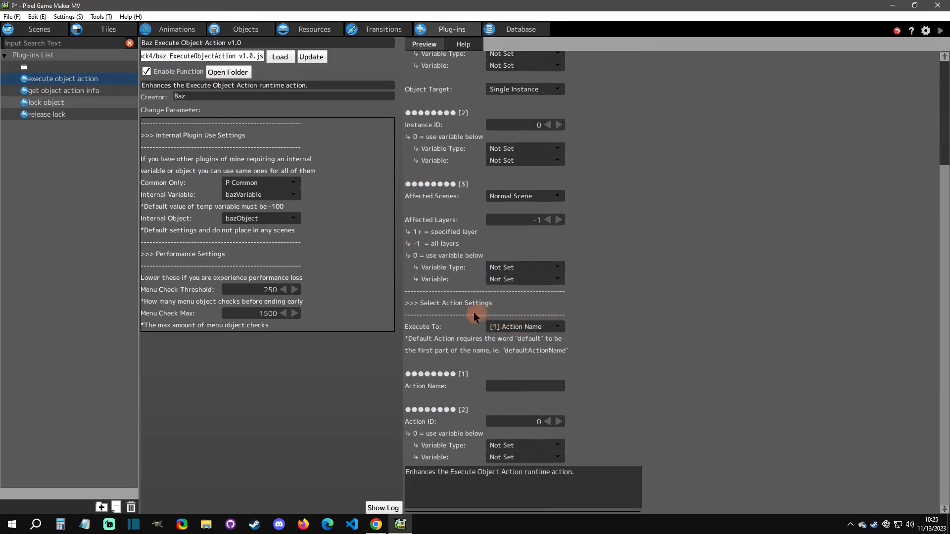
# Try Action ID as the Execute To option of the execute object action preview, and restore Action Name.
pyautogui.click(490, 328)
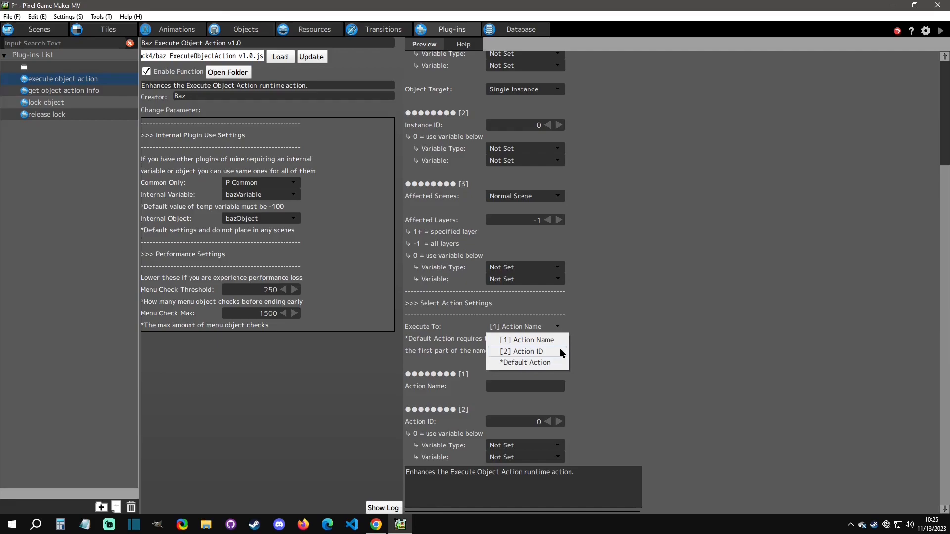
pyautogui.click(556, 351)
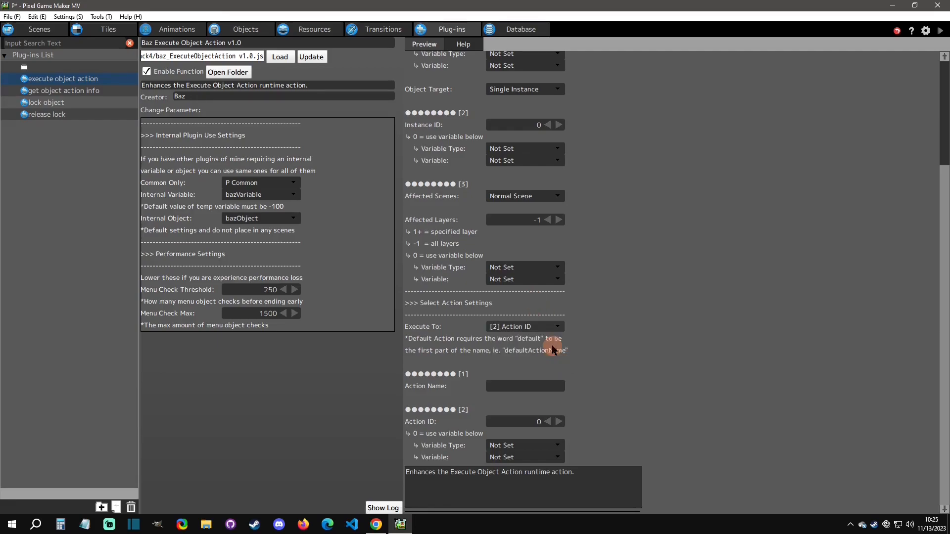
pyautogui.click(556, 327)
pyautogui.click(604, 341)
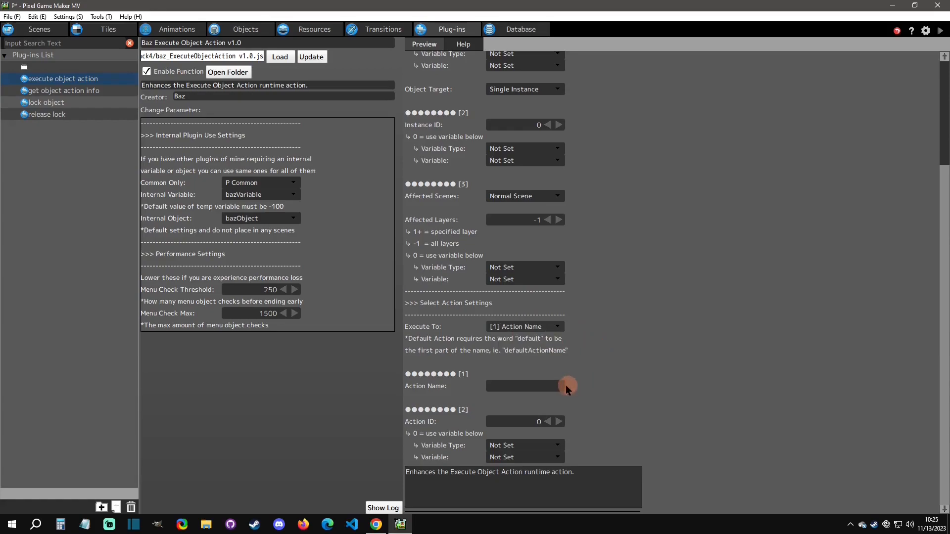
# Enter dead as the Action Name in the execute object action preview.
pyautogui.write('dead')
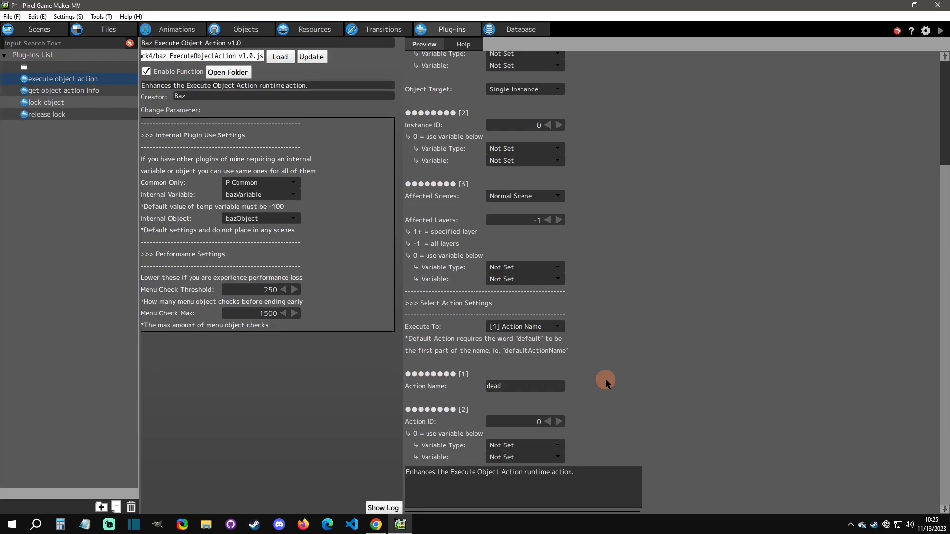
pyautogui.click(523, 385)
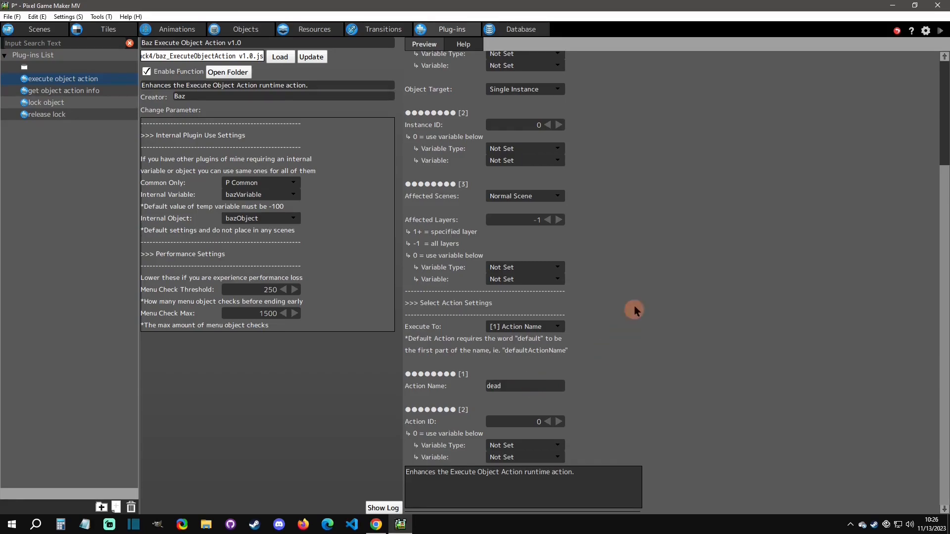
pyautogui.scroll(3, 622, 329)
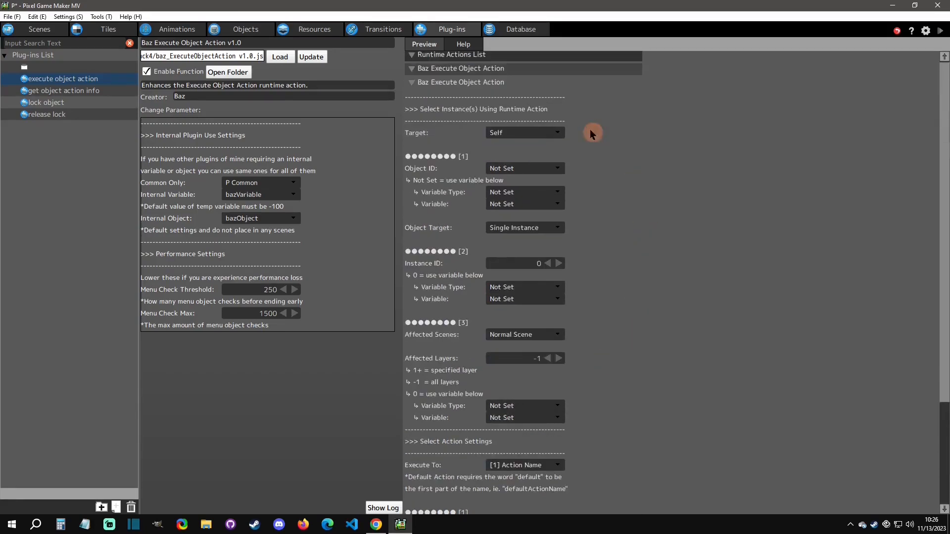
# Try different Target options in the execute object action preview and settle on [3] All Objects.
pyautogui.click(527, 133)
pyautogui.click(526, 182)
pyautogui.click(521, 134)
pyautogui.click(520, 195)
pyautogui.click(519, 134)
pyautogui.click(519, 169)
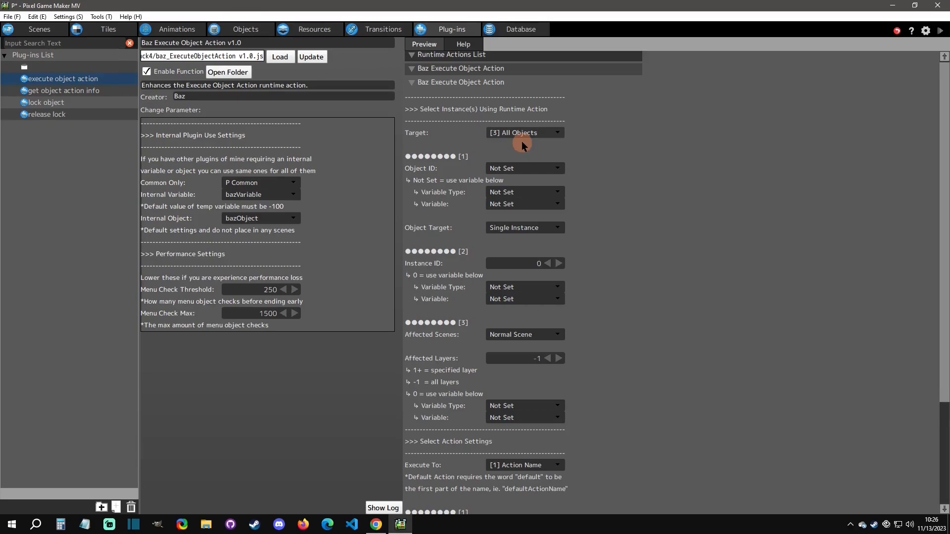
# Set Execute To to *Default Action in the execute object action preview.
pyautogui.scroll(-3, 564, 223)
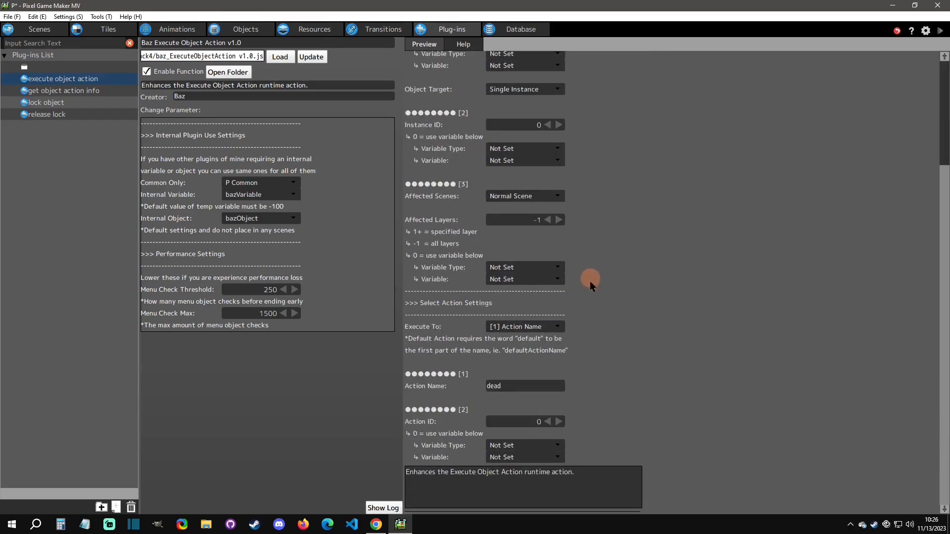
pyautogui.click(531, 327)
pyautogui.click(534, 346)
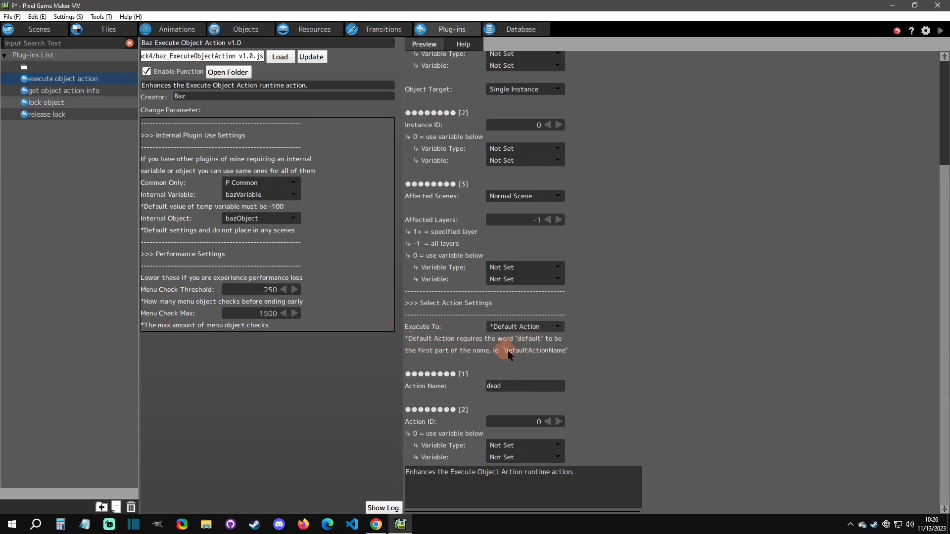
# Rename the Player object's Wait action to default Wait in its action program.
pyautogui.click(244, 31)
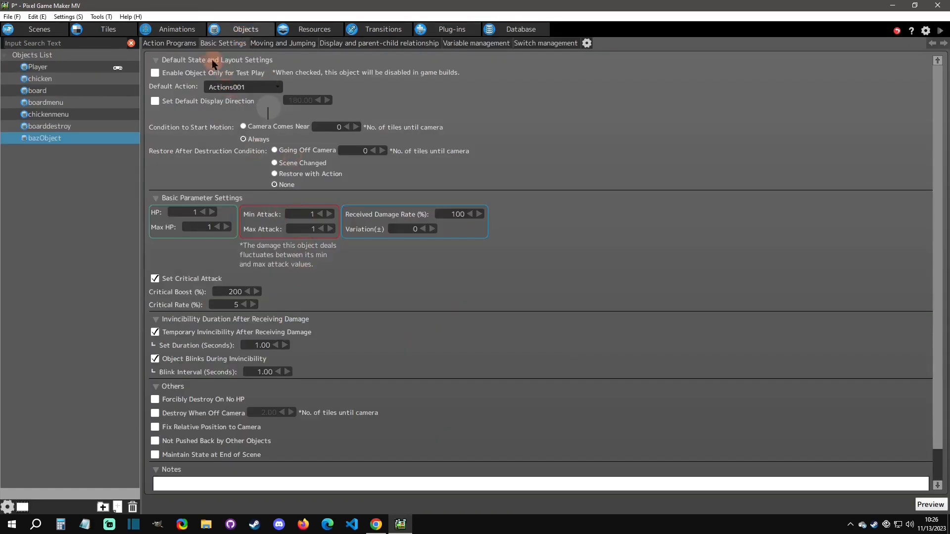
pyautogui.click(181, 45)
pyautogui.click(81, 67)
pyautogui.click(455, 294)
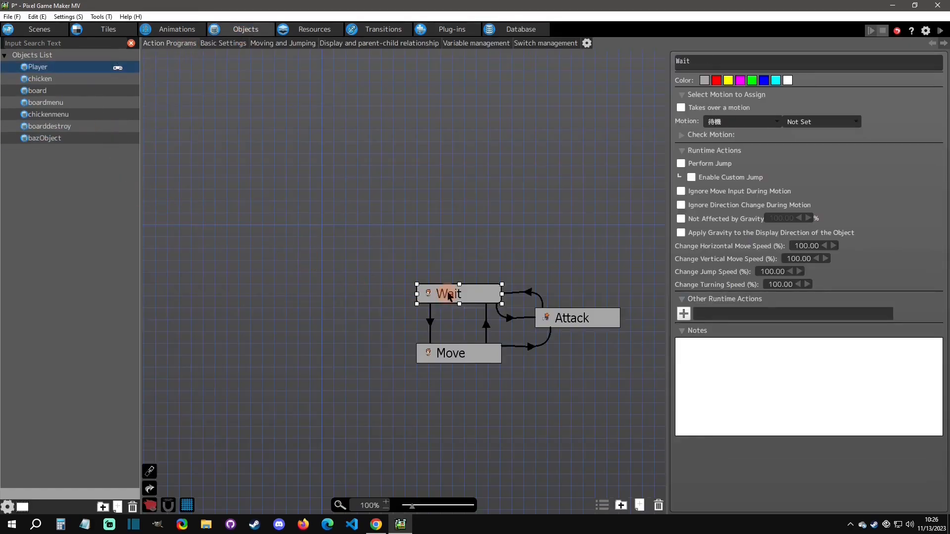
pyautogui.doubleClick(700, 62)
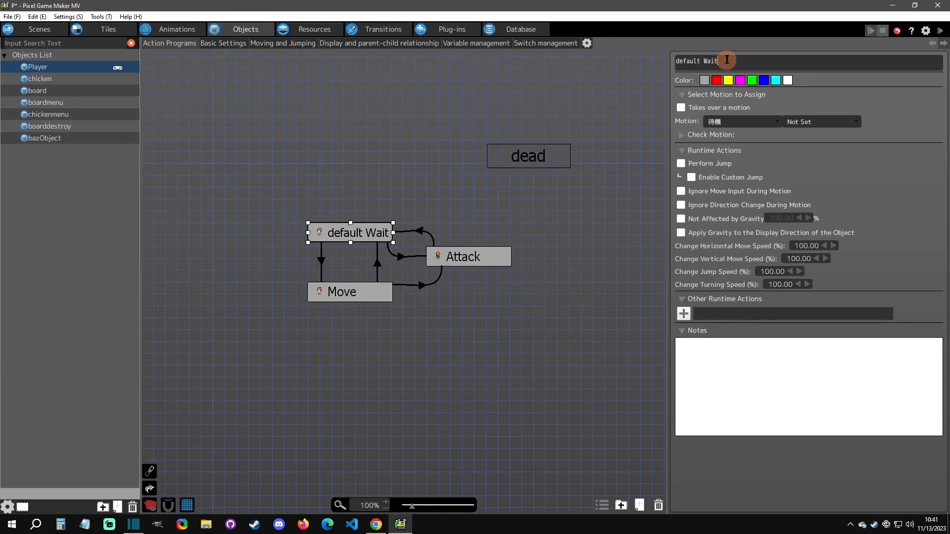
# Add the Baz Get Object Action Info plug-in runtime action to the Player's Attack action.
pyautogui.click(492, 260)
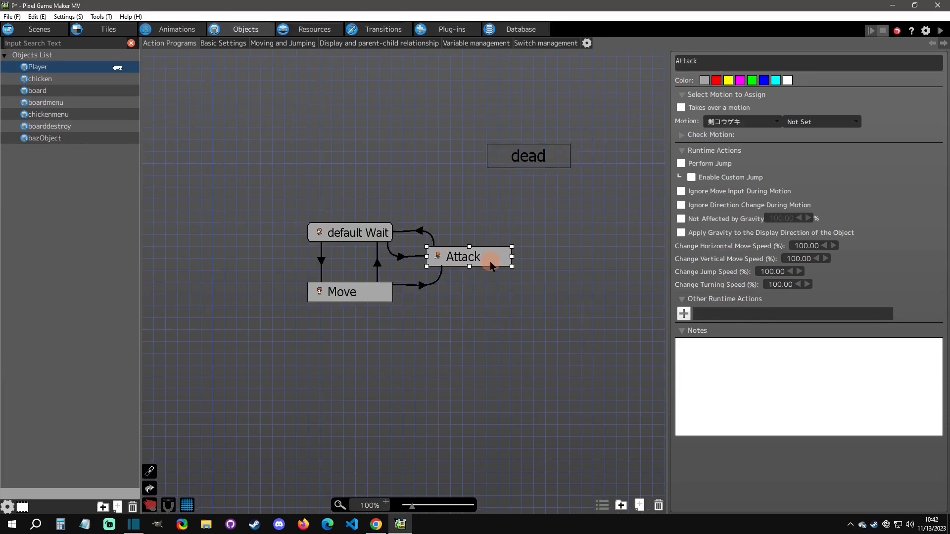
pyautogui.click(683, 313)
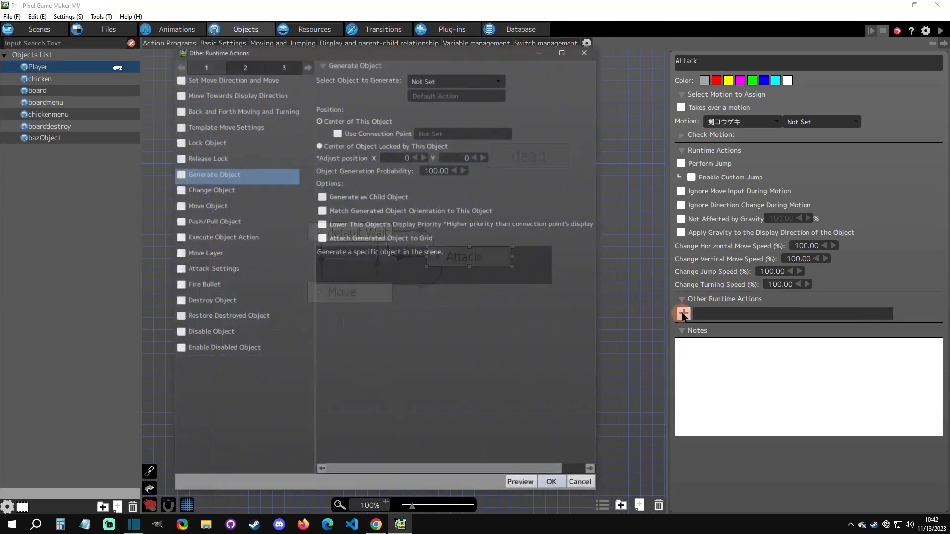
pyautogui.click(284, 66)
pyautogui.click(307, 66)
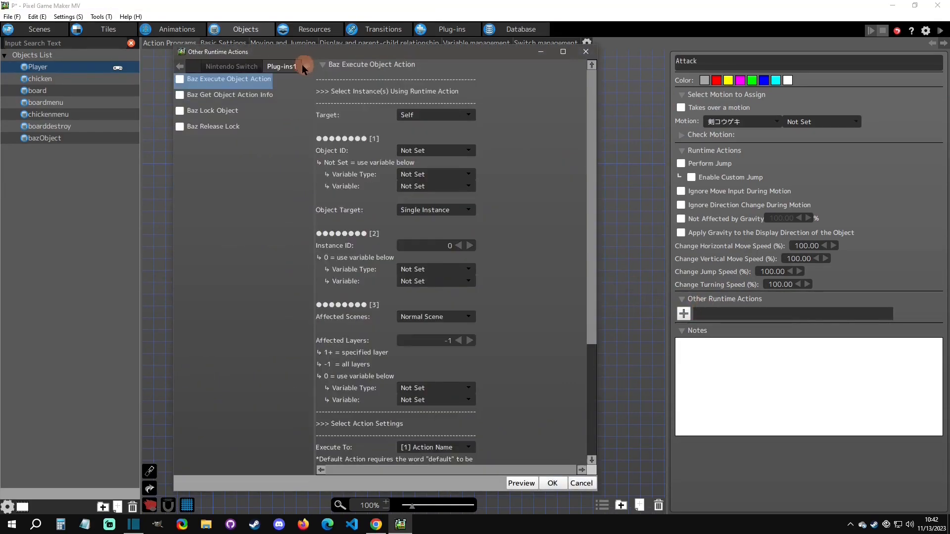
pyautogui.click(180, 95)
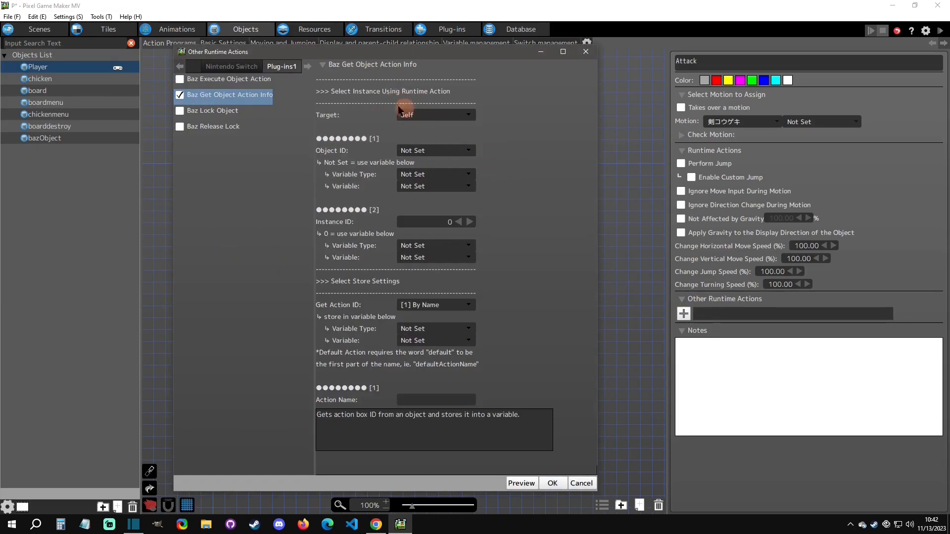
# Set Get Action ID to Current Action, store it in Object Self's Variables001, and confirm the runtime action.
pyautogui.click(445, 305)
pyautogui.click(441, 329)
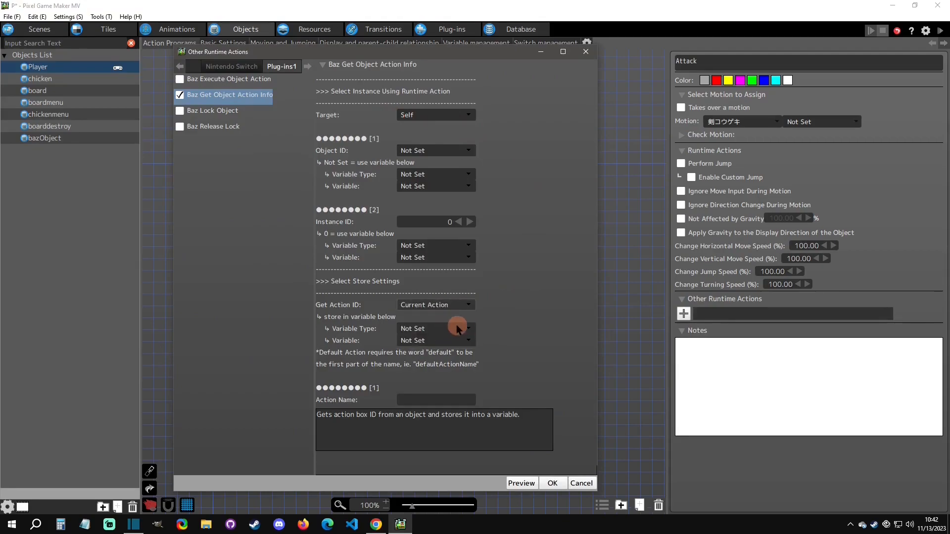
pyautogui.click(446, 329)
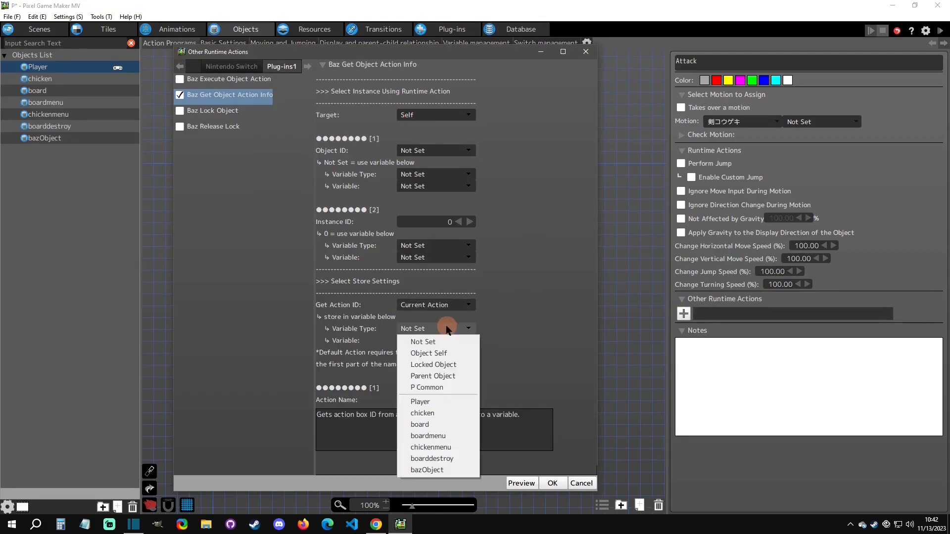
pyautogui.click(443, 353)
pyautogui.click(438, 342)
pyautogui.click(439, 263)
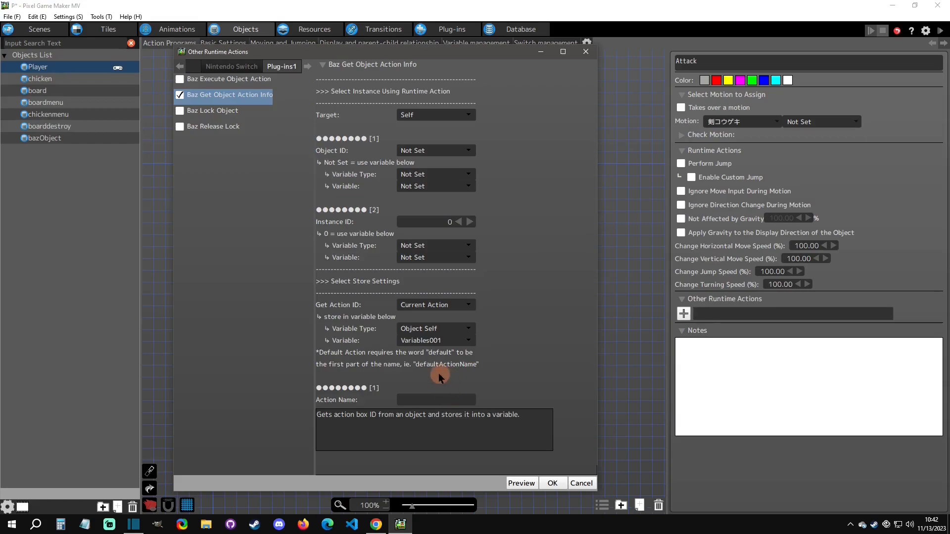
pyautogui.click(551, 483)
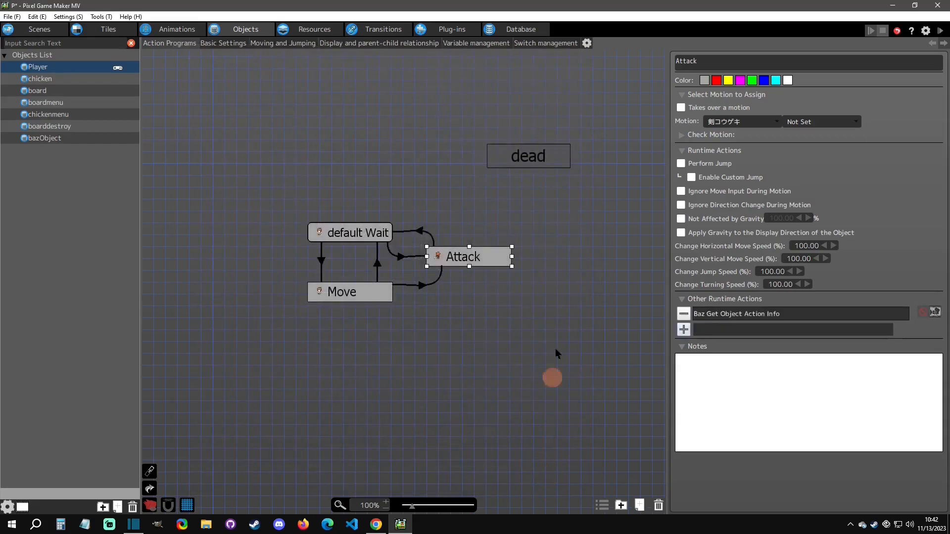
# Test play the game, filter the object information by Pl, and check the Player's Variables001 during the Attack action.
pyautogui.doubleClick(443, 256)
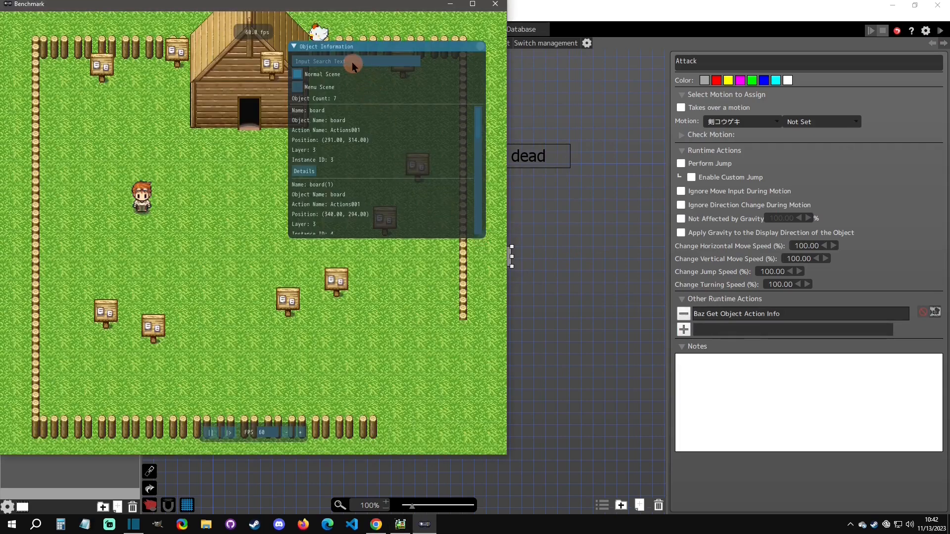
pyautogui.click(352, 61)
pyautogui.write('Pl')
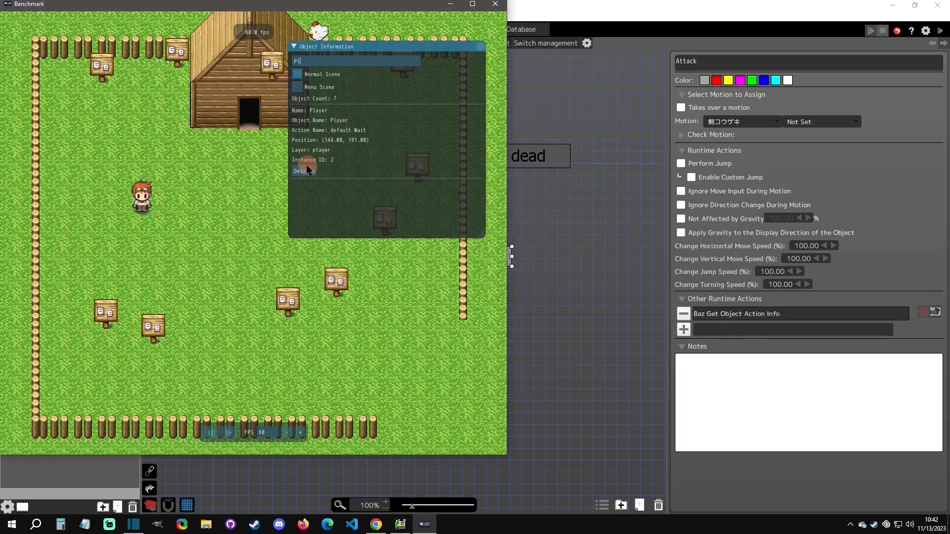
pyautogui.click(304, 170)
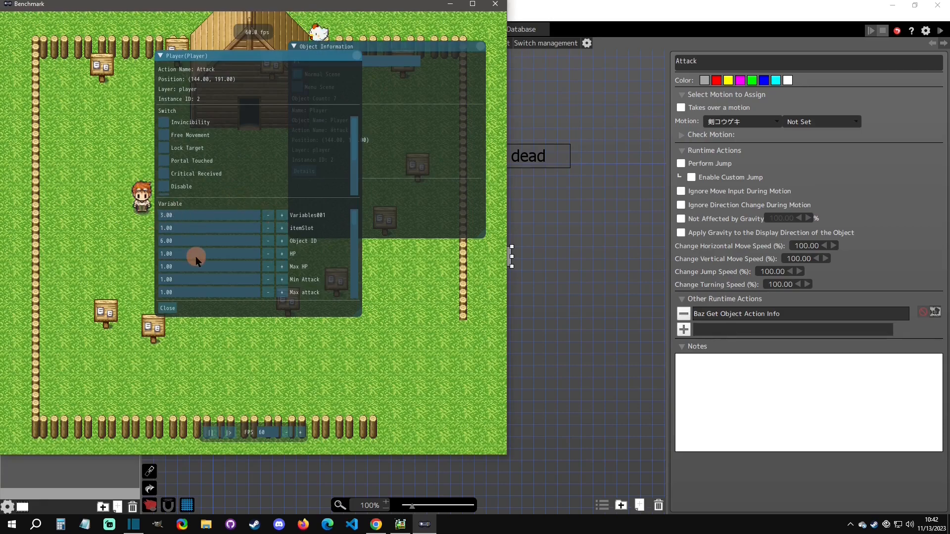
pyautogui.click(495, 4)
# Change the Attack action's Get Action ID to [1] By Name with Attack as the Action Name.
pyautogui.doubleClick(720, 319)
pyautogui.click(426, 305)
pyautogui.click(428, 317)
pyautogui.click(433, 400)
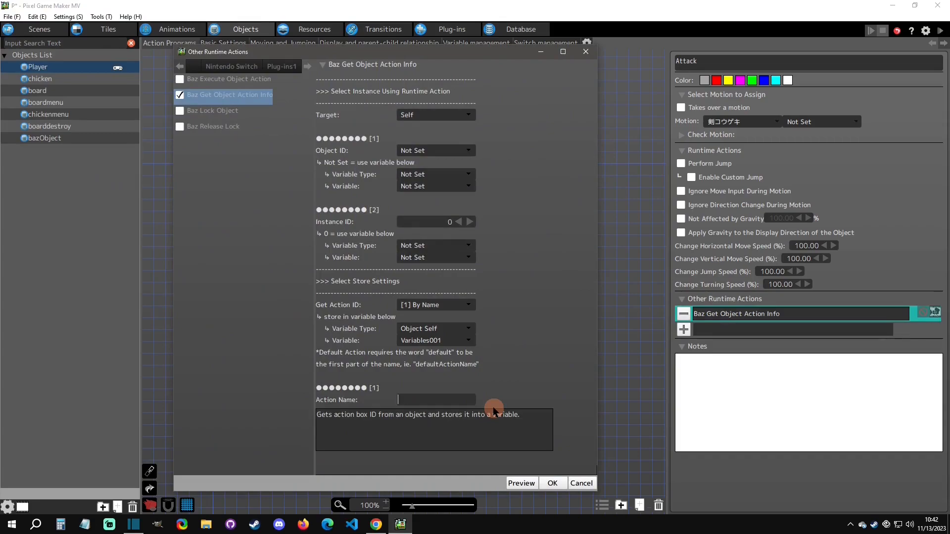
pyautogui.click(550, 484)
# Test play again and check Variables001 in the Player's details with the By Name setting.
pyautogui.click(940, 31)
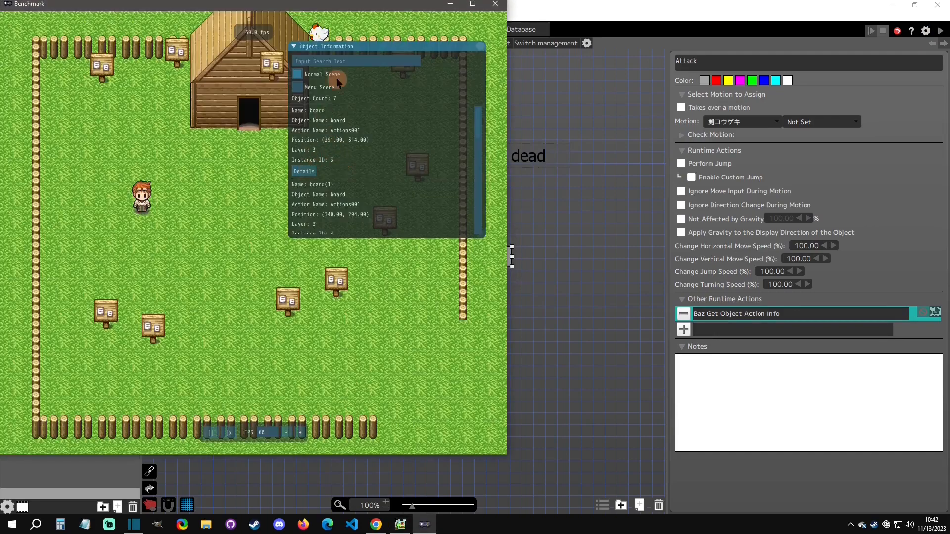
pyautogui.write('pl')
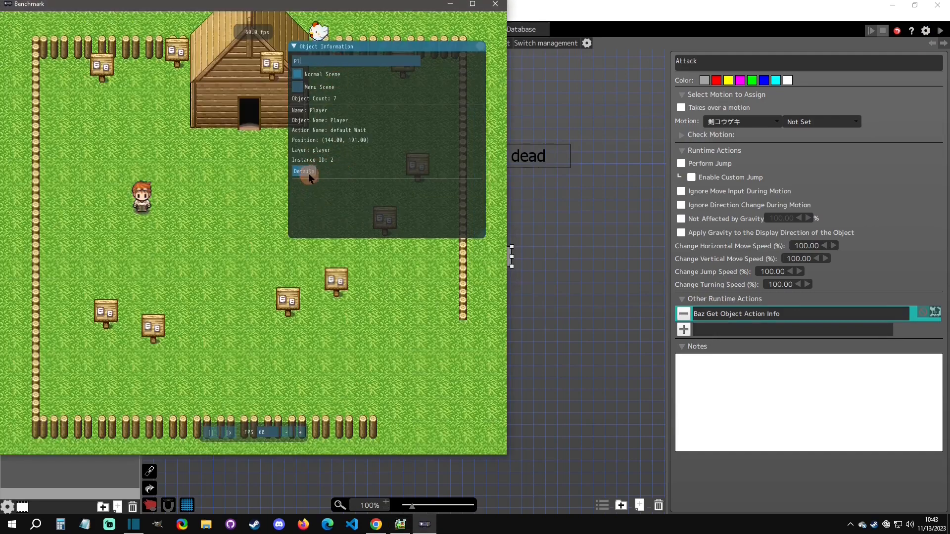
pyautogui.click(307, 173)
pyautogui.click(729, 314)
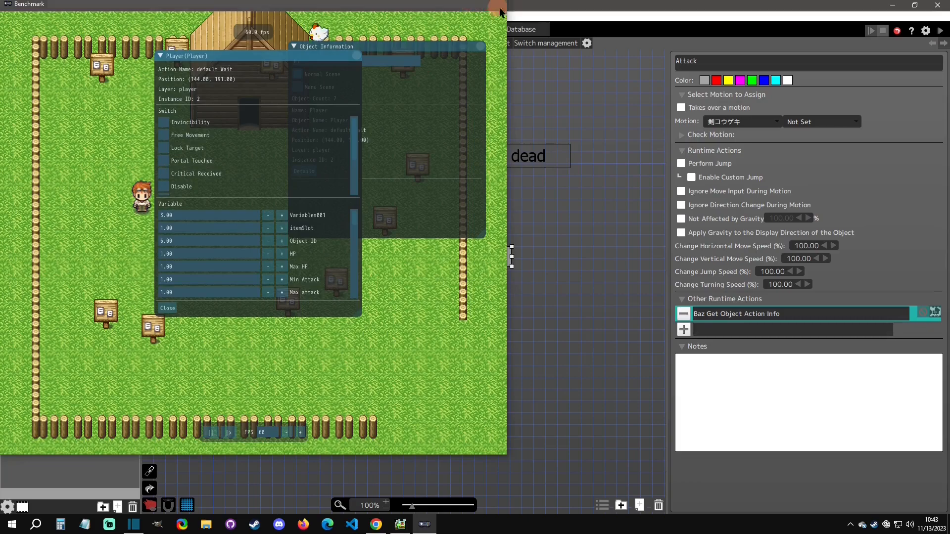
# Change Get Action ID to *Default Action in the Attack action's Baz Get Object Action Info.
pyautogui.doubleClick(730, 314)
pyautogui.click(431, 305)
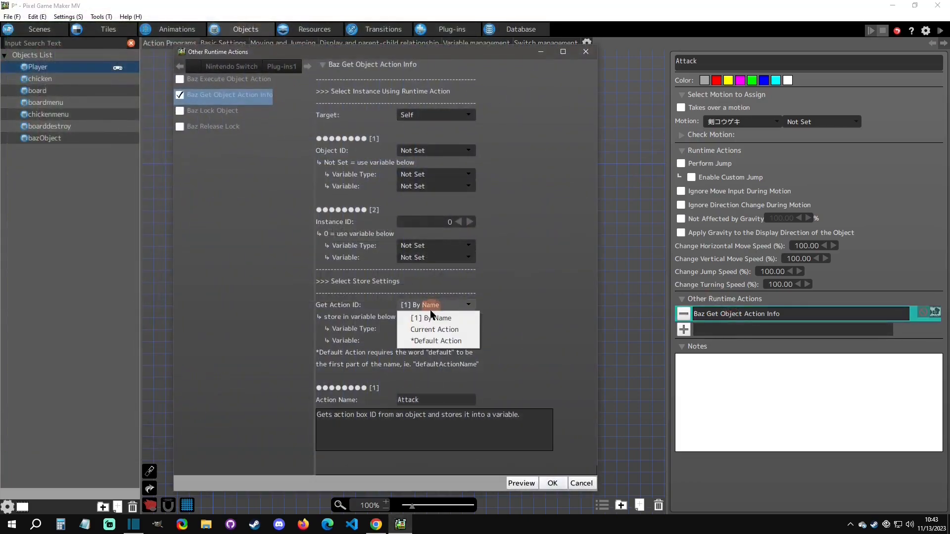
pyautogui.click(431, 341)
pyautogui.click(552, 483)
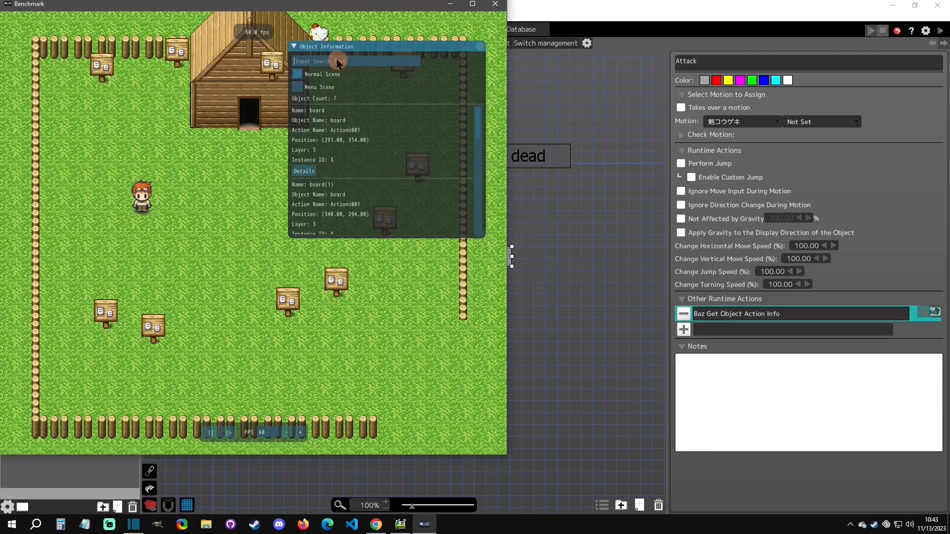
# Find the Player in the test play's object information and check its Variables001 with the *Default Action setting.
pyautogui.write('Pl')
pyautogui.click(316, 184)
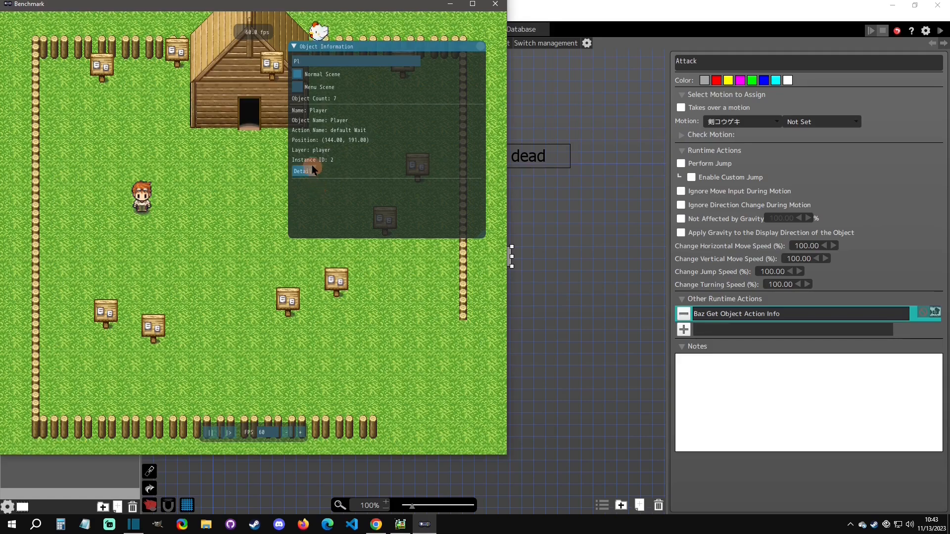
pyautogui.click(303, 170)
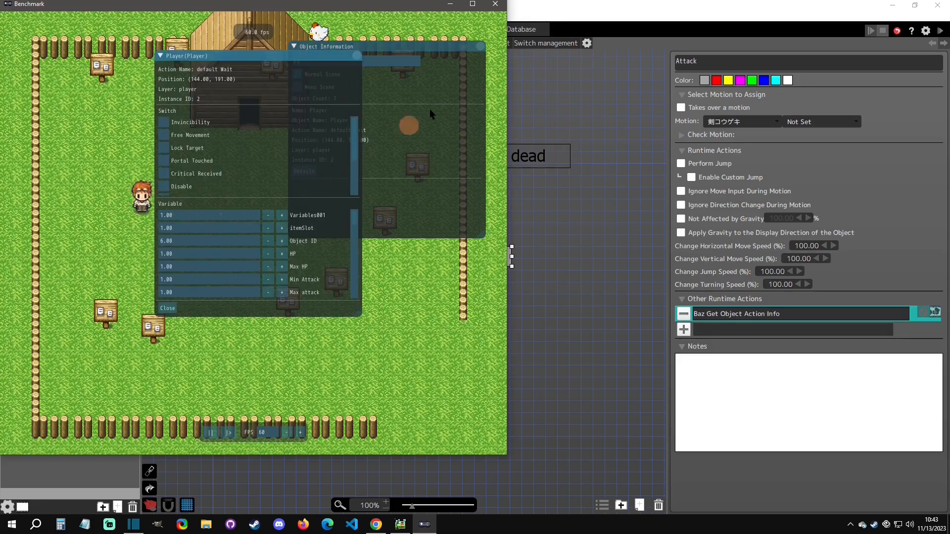
pyautogui.click(496, 4)
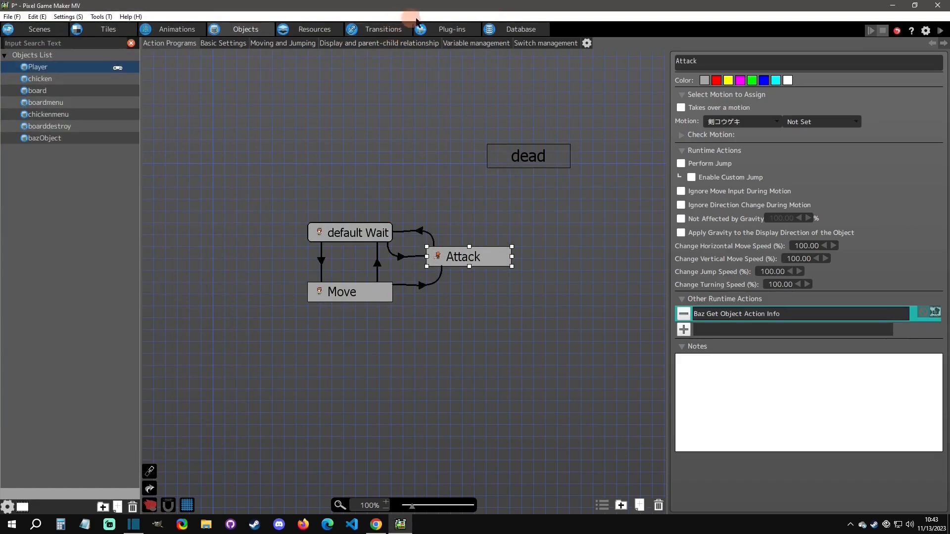
# Open the plug-ins' Script Log, bring it up beside the Player's action program, and clear its contents.
pyautogui.click(450, 30)
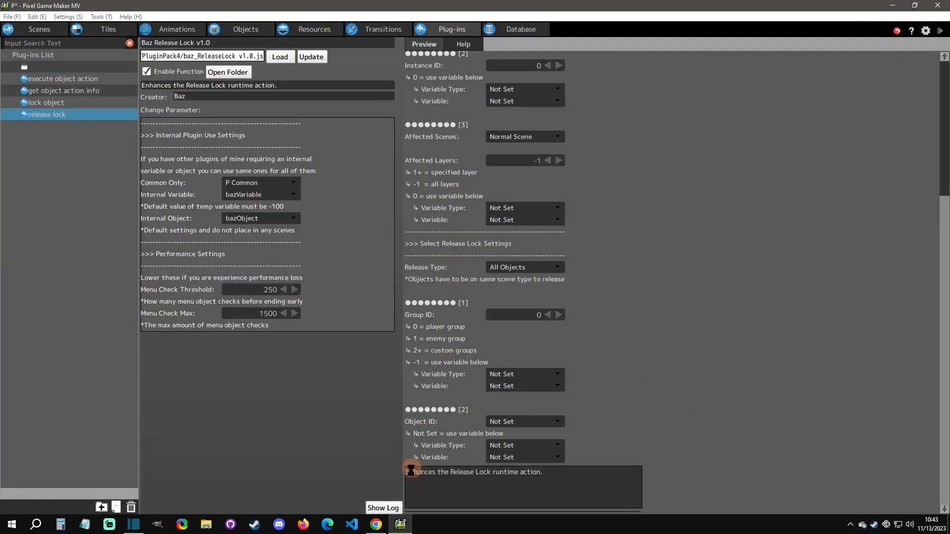
pyautogui.click(386, 510)
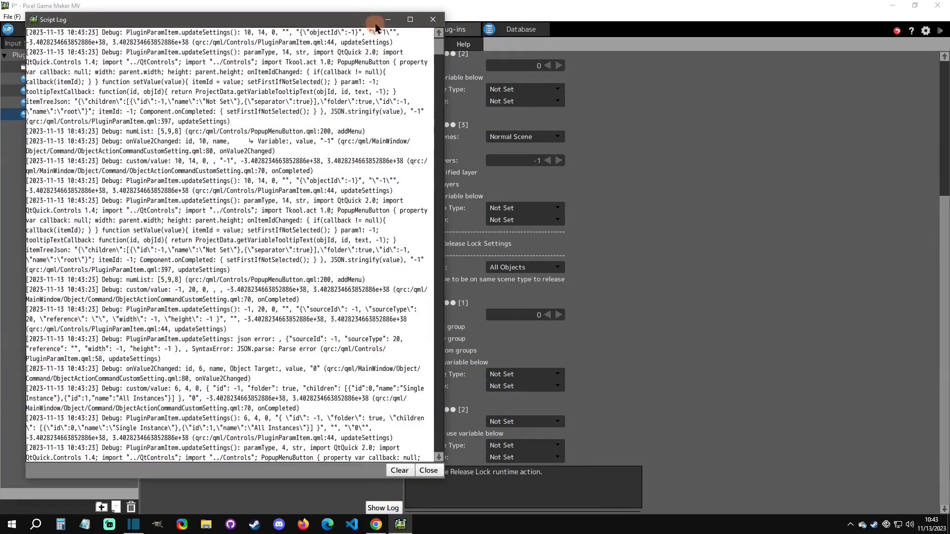
pyautogui.click(382, 21)
pyautogui.click(246, 31)
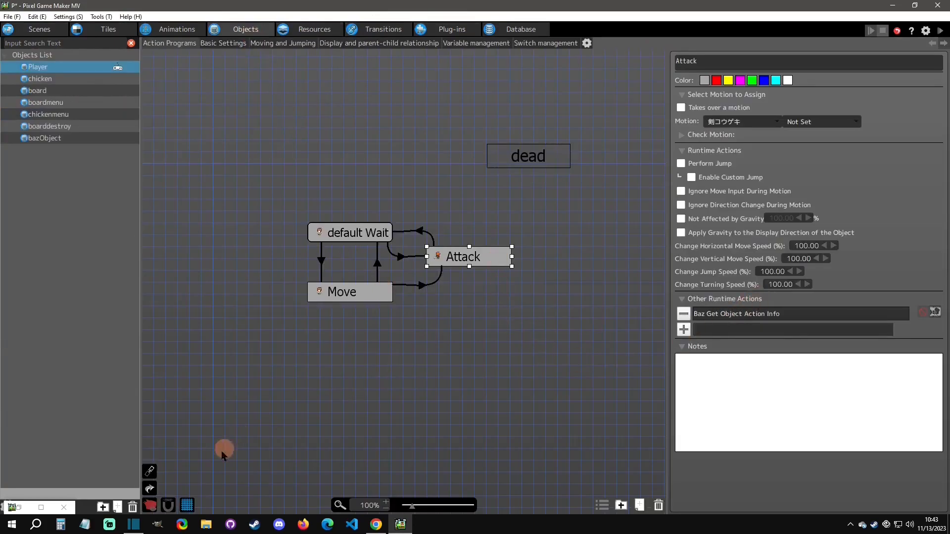
pyautogui.click(28, 514)
pyautogui.moveTo(507, 303); pyautogui.dragTo(642, 283)
pyautogui.click(400, 470)
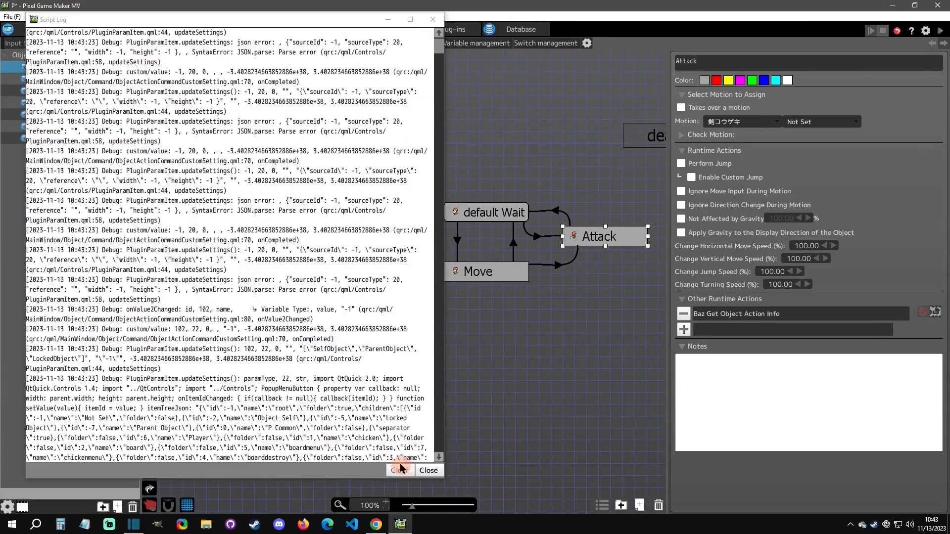
# Select the default Wait action and examine the updateContextMenuInfo entry in the Script Log for its action ID.
pyautogui.click(499, 212)
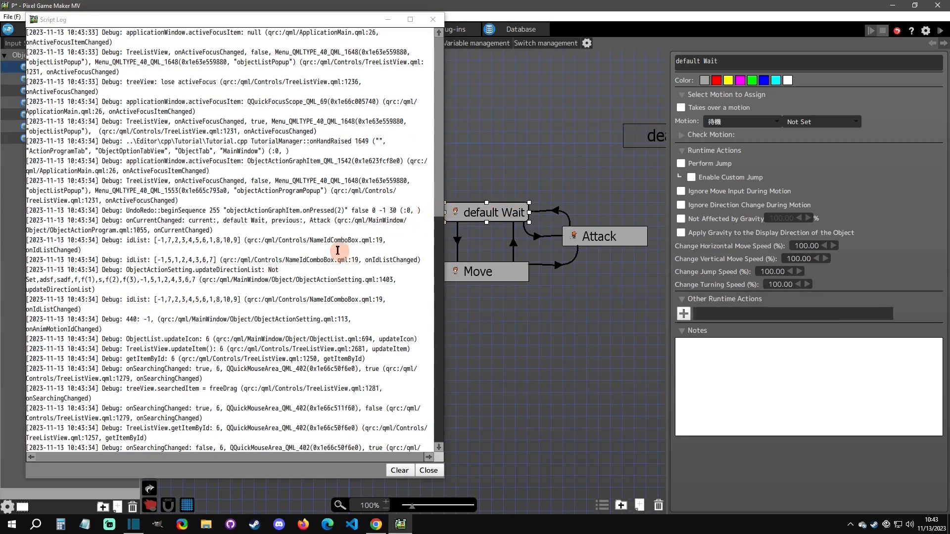
pyautogui.scroll(-2, 293, 286)
pyautogui.scroll(2, 294, 287)
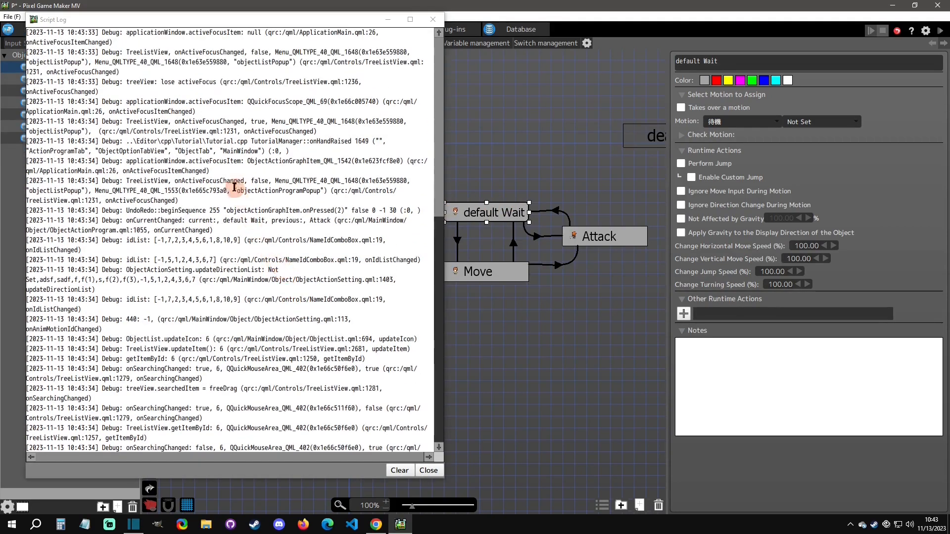
pyautogui.scroll(-8, 202, 244)
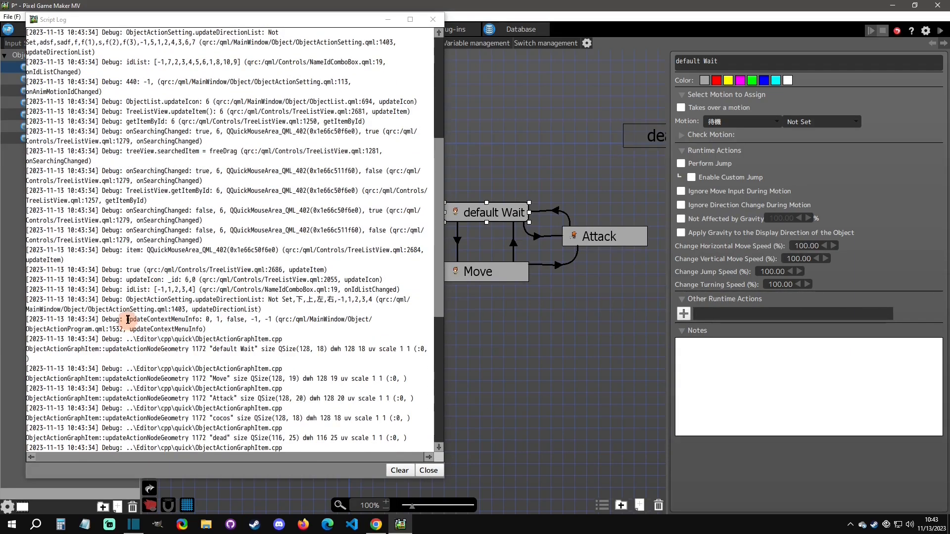
pyautogui.doubleClick(208, 320)
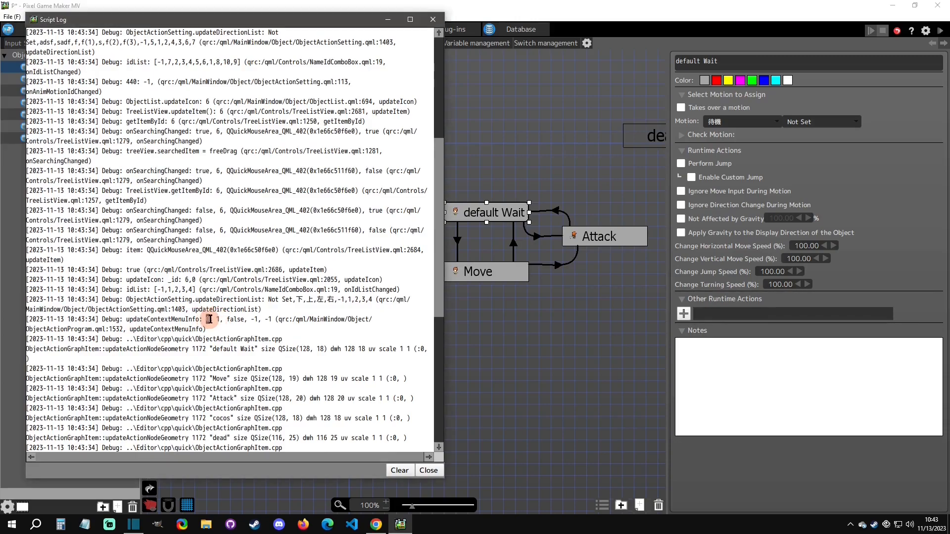
pyautogui.doubleClick(218, 319)
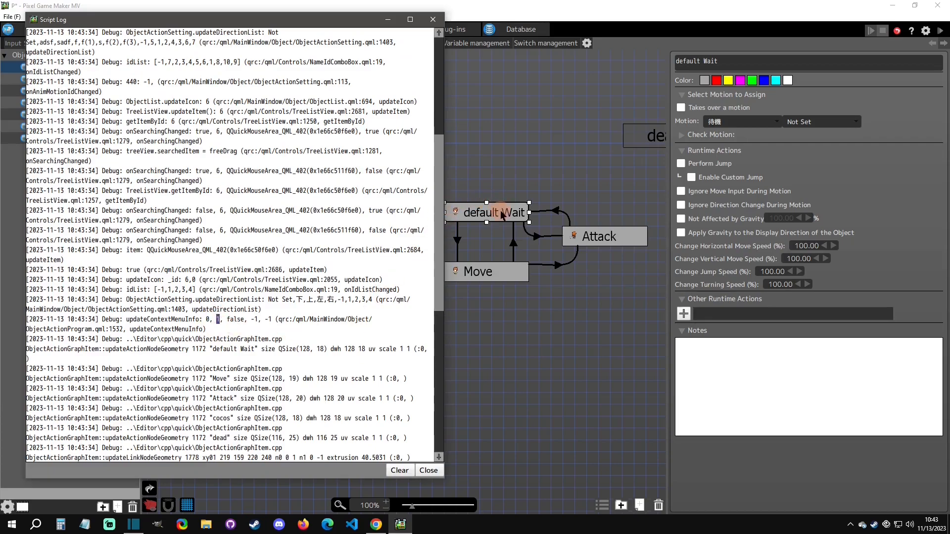
# Clear the Script Log, select the Attack action, and examine its updateContextMenuInfo entry for the action ID.
pyautogui.click(400, 470)
pyautogui.click(608, 237)
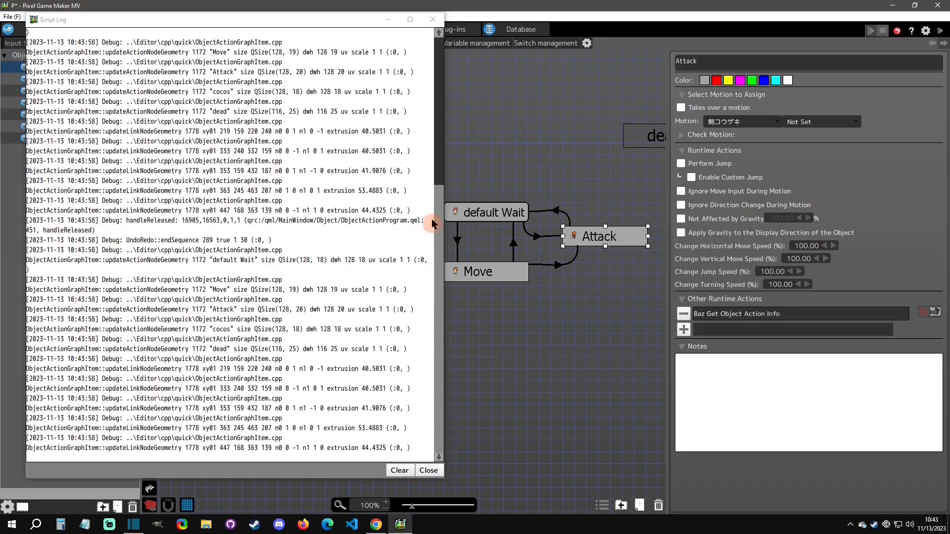
pyautogui.moveTo(438, 279); pyautogui.dragTo(432, 79)
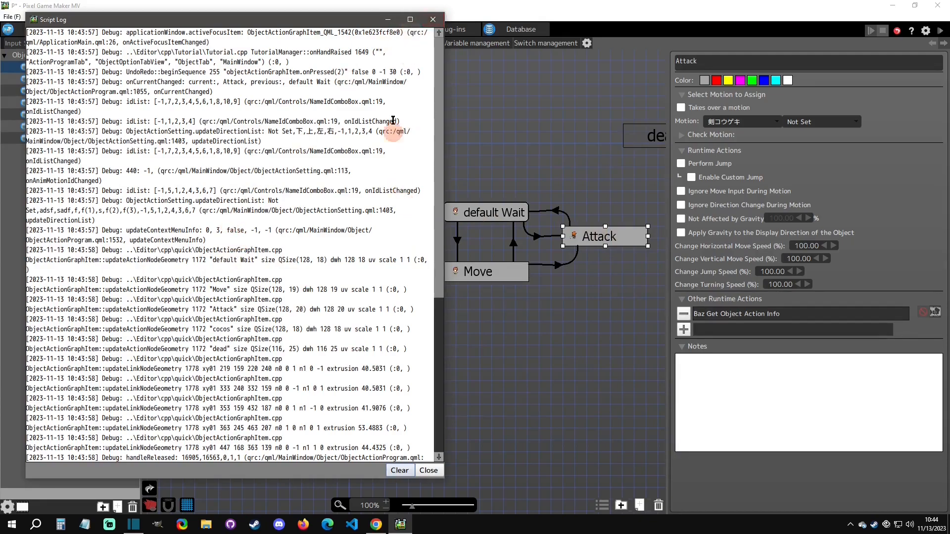
pyautogui.click(387, 19)
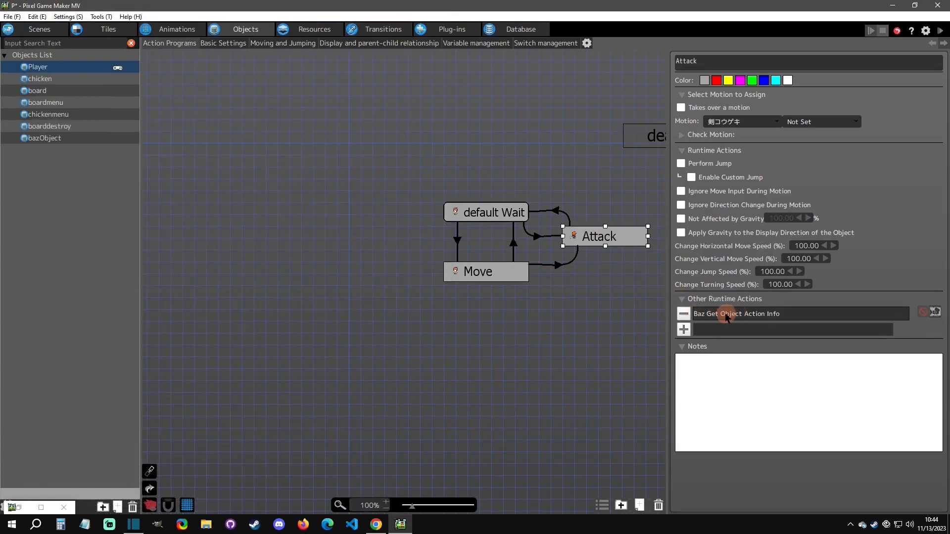
# Change the Attack action's Baz Get Object Action Info to get the action ID [1] By Name with the action name "dead".
pyautogui.moveTo(582, 265); pyautogui.dragTo(411, 275)
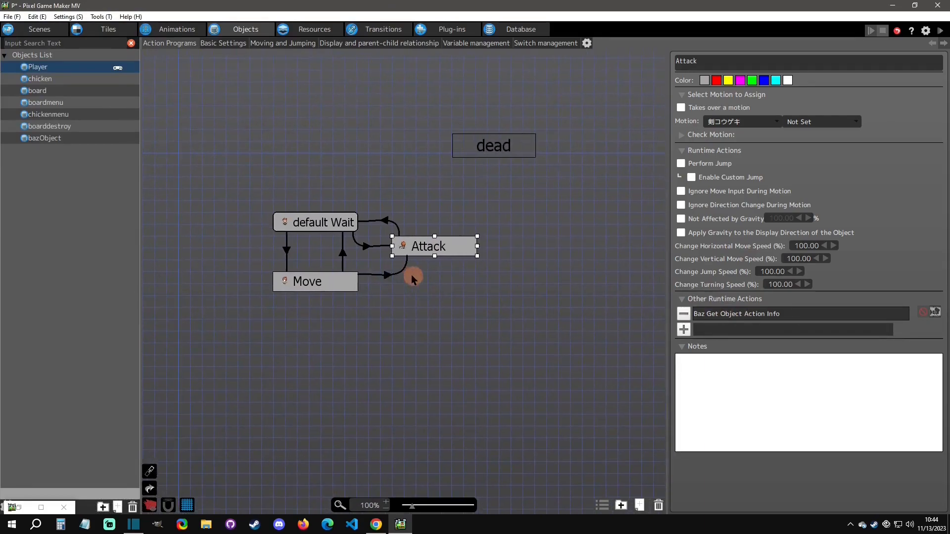
pyautogui.click(500, 151)
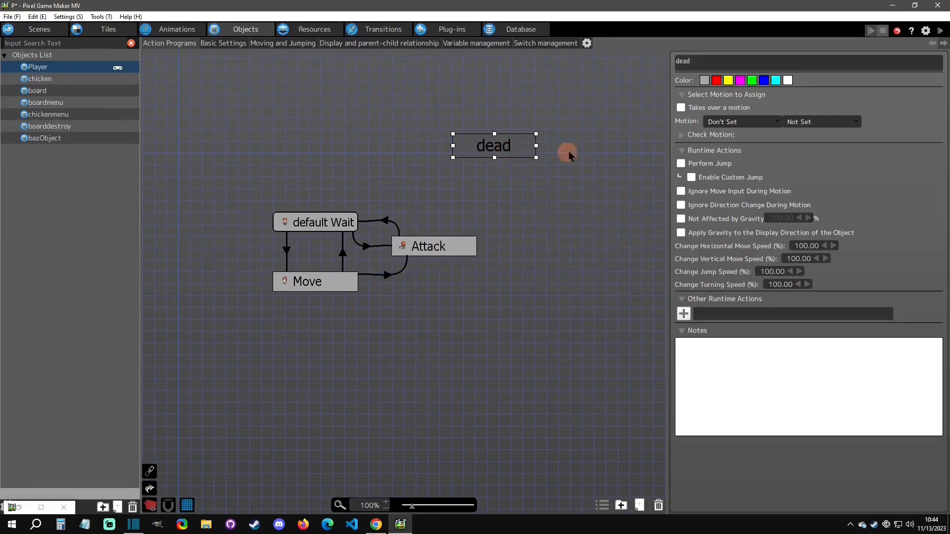
pyautogui.click(445, 252)
pyautogui.doubleClick(737, 314)
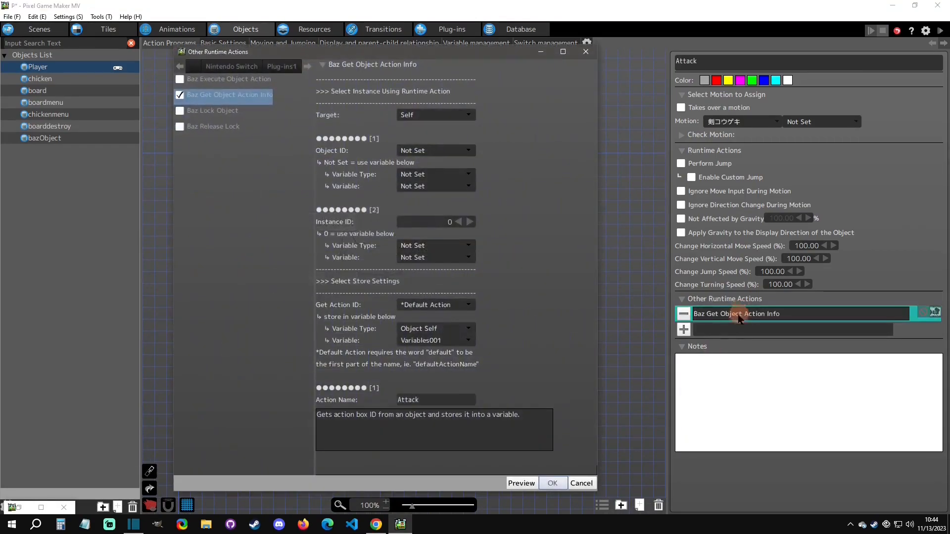
pyautogui.click(417, 305)
pyautogui.click(429, 318)
pyautogui.click(404, 398)
pyautogui.press('BackSpace')
pyautogui.press('BackSpace')
pyautogui.press('BackSpace')
pyautogui.press('BackSpace')
pyautogui.press('BackSpace')
pyautogui.press('BackSpace')
pyautogui.write('dead')
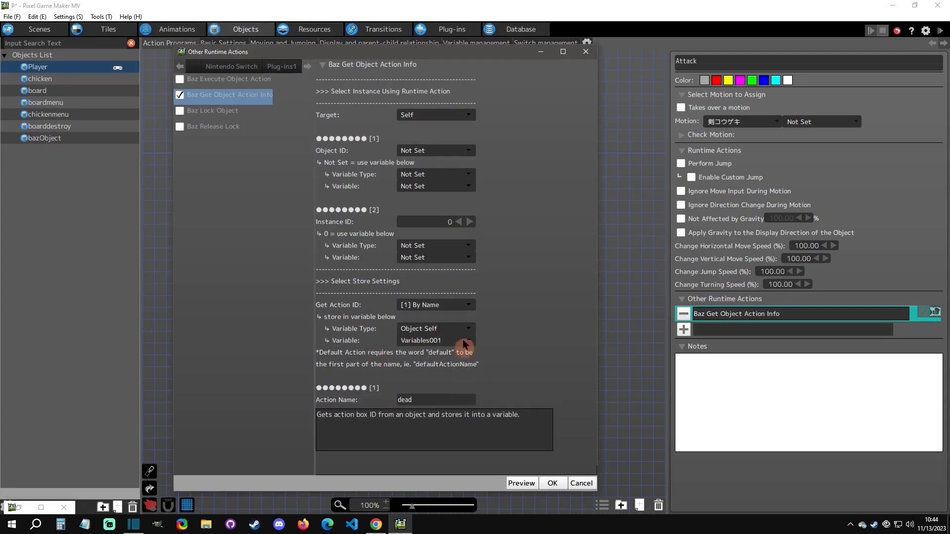
pyautogui.click(552, 483)
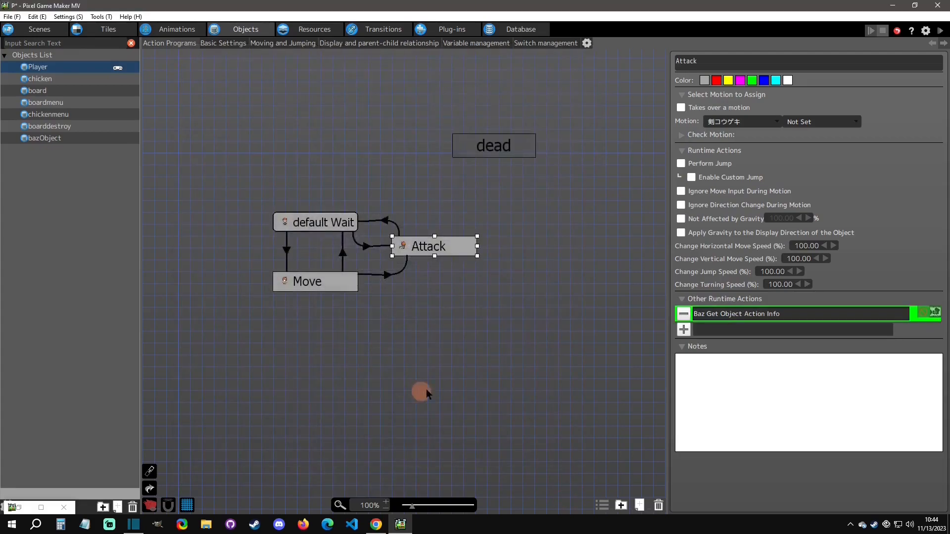
# Add a Baz Execute Object Action to Attack that executes to [2] Action ID, using the Object Self variable Variables001.
pyautogui.click(684, 330)
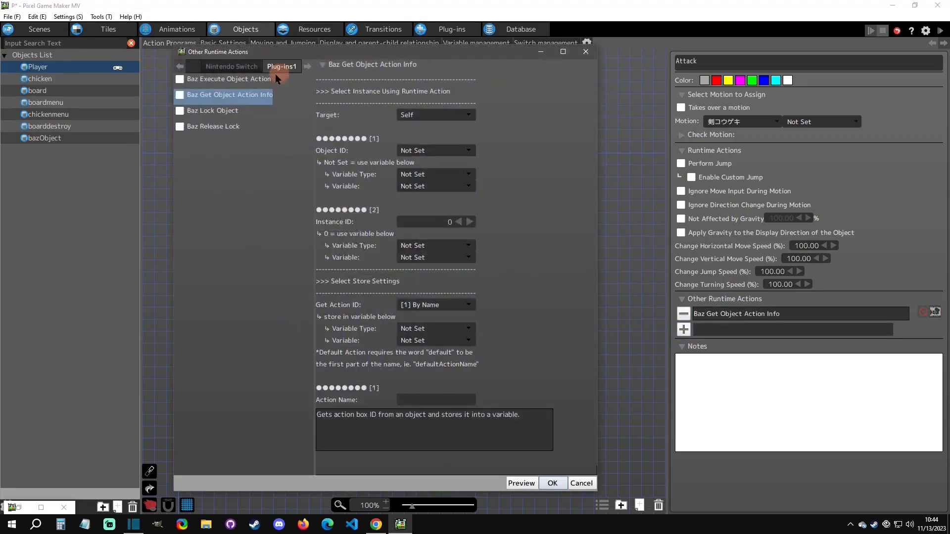
pyautogui.click(180, 79)
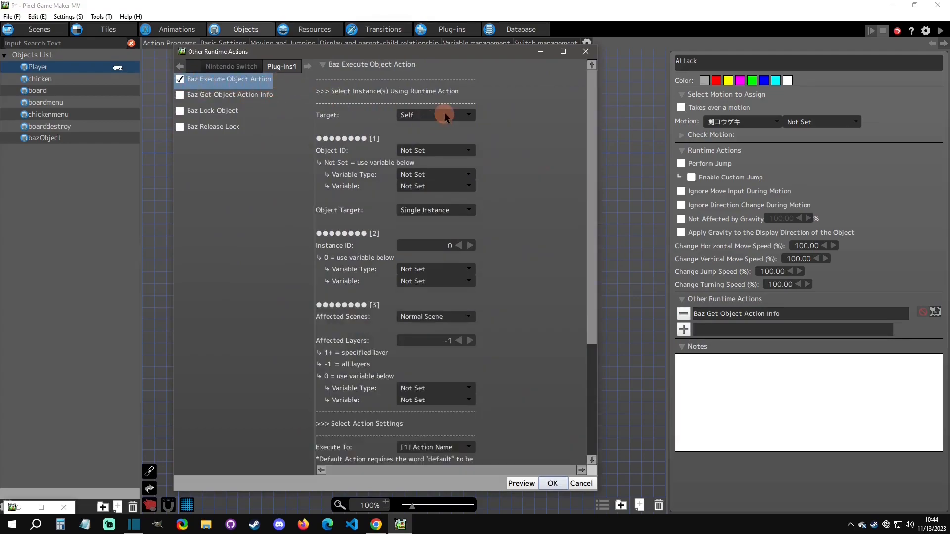
pyautogui.scroll(-2, 547, 254)
pyautogui.scroll(-3, 547, 254)
pyautogui.click(439, 284)
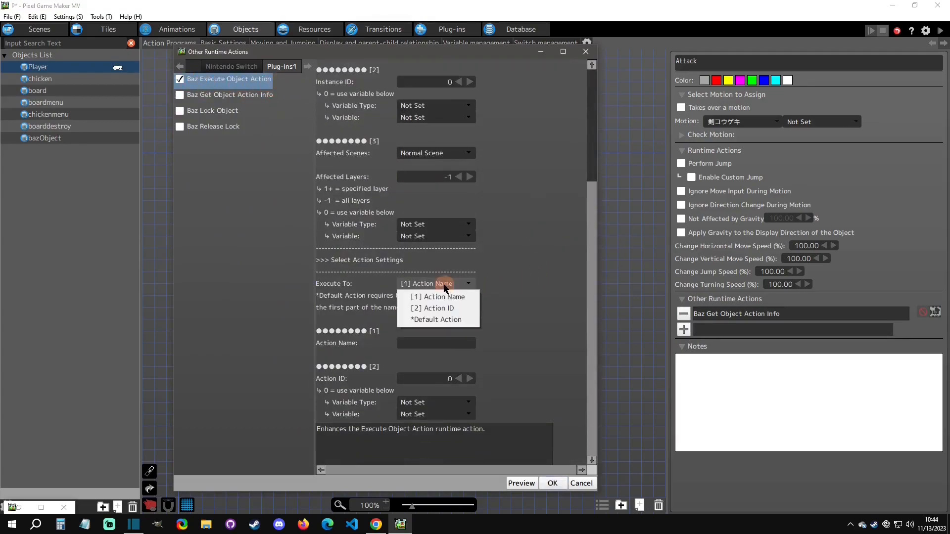
pyautogui.click(438, 309)
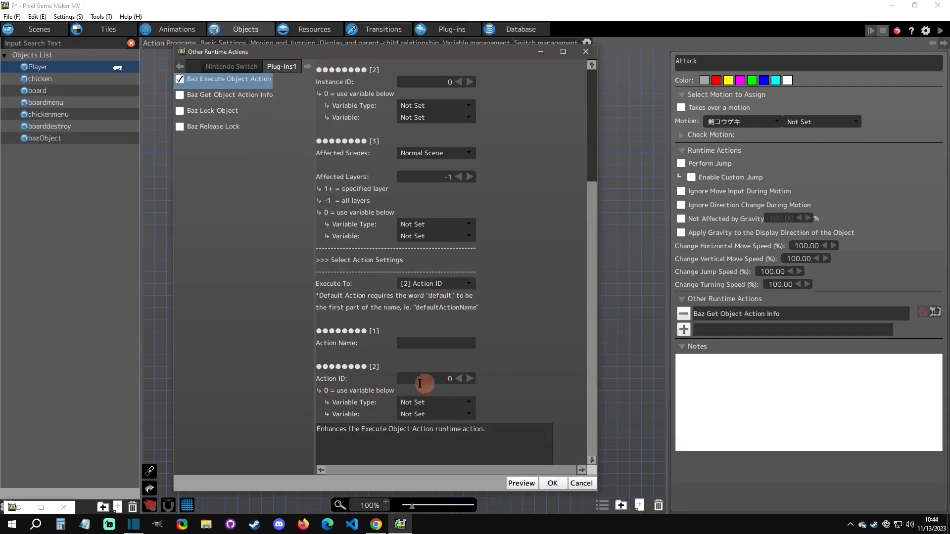
pyautogui.click(426, 402)
pyautogui.click(429, 408)
pyautogui.click(435, 414)
pyautogui.scroll(5, 459, 281)
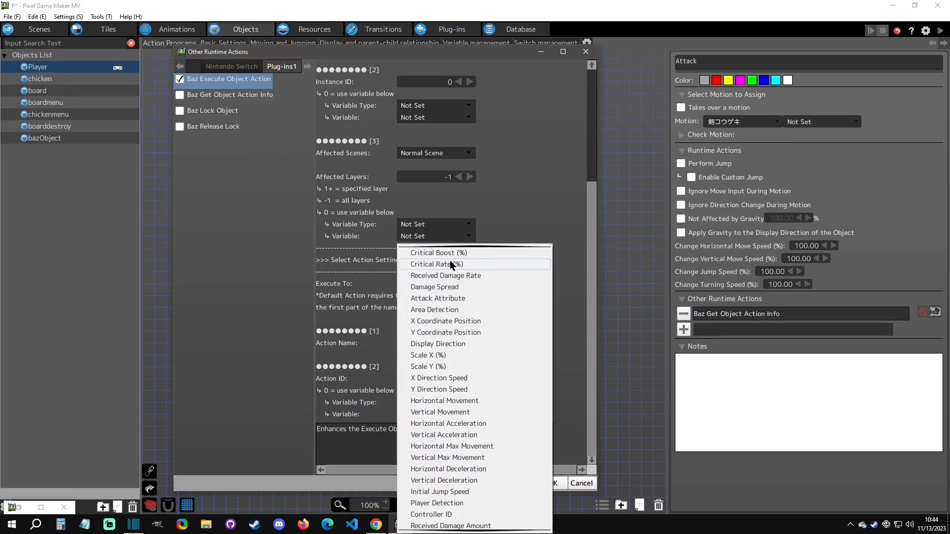
pyautogui.click(462, 263)
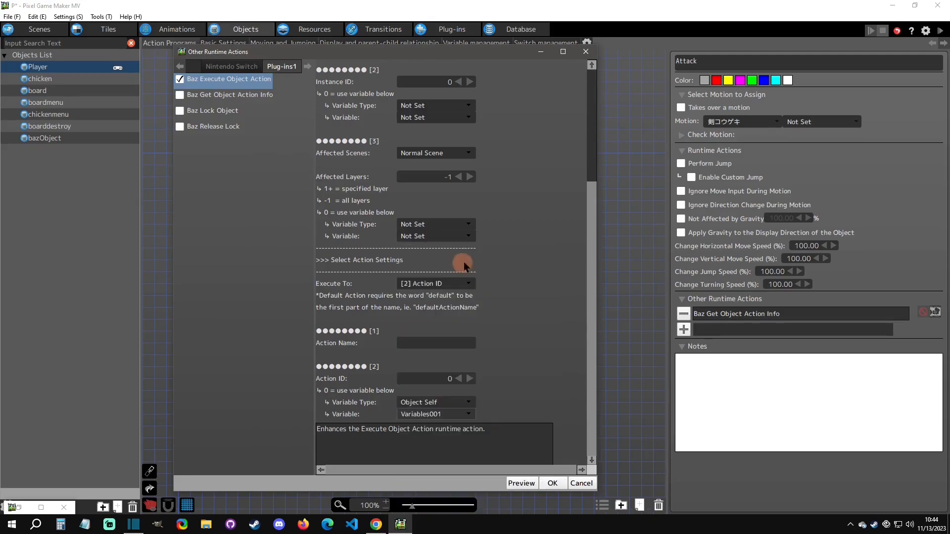
pyautogui.click(552, 484)
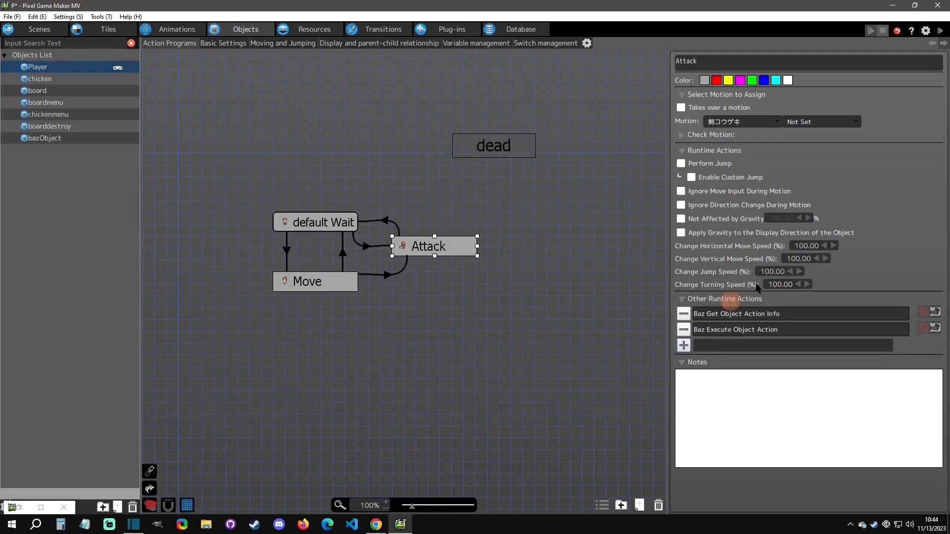
# Start a test play and filter its object information by "Pla" to inspect the Player.
pyautogui.click(941, 31)
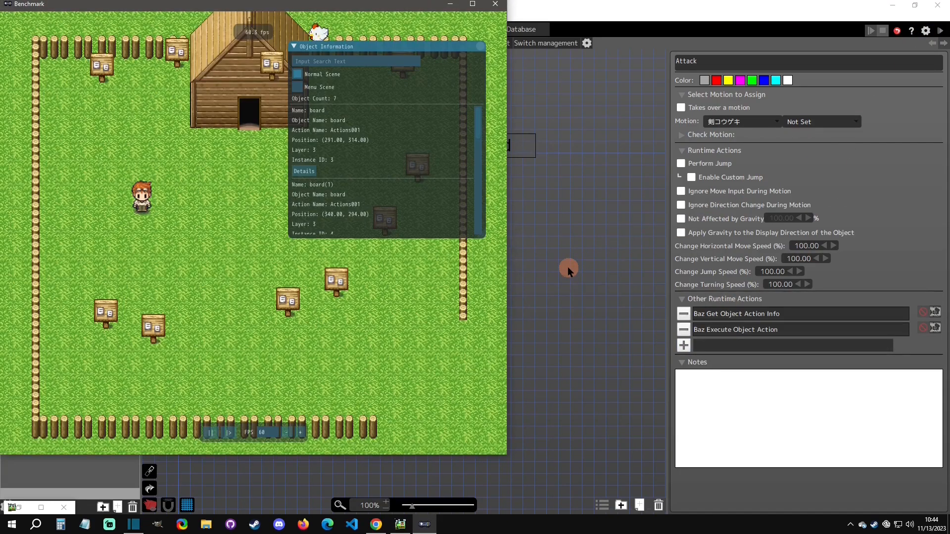
pyautogui.click(219, 238)
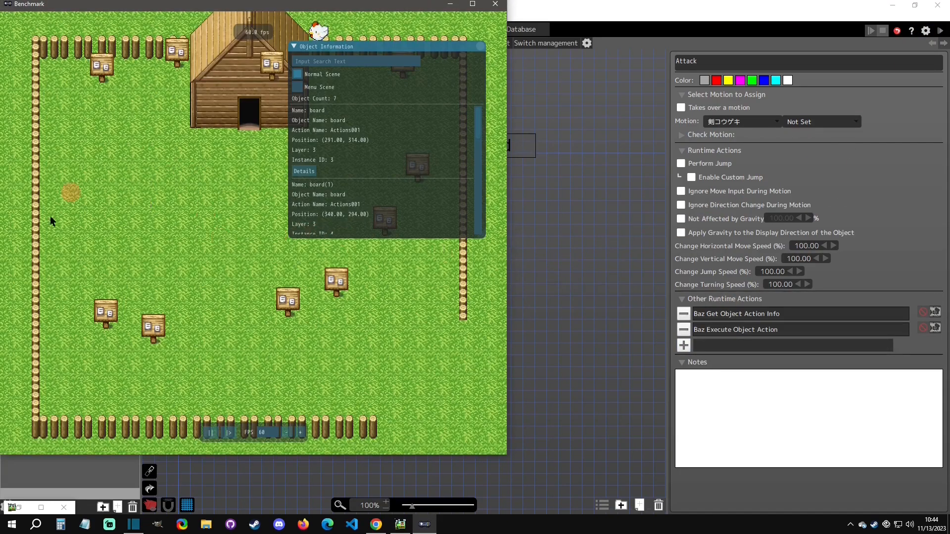
pyautogui.click(318, 64)
pyautogui.write('Pla')
pyautogui.click(310, 141)
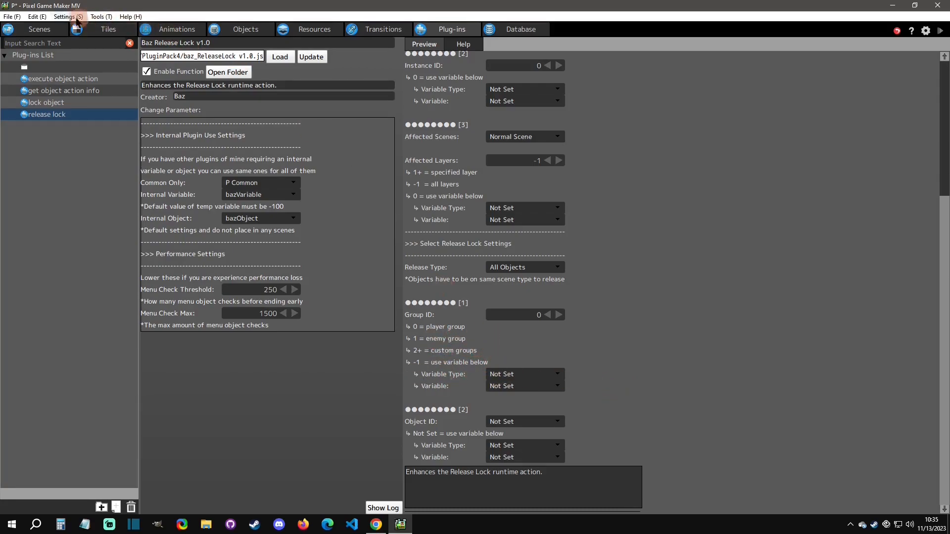
# Examine the object groups in the project's Group Management settings and leave them without saving.
pyautogui.click(68, 16)
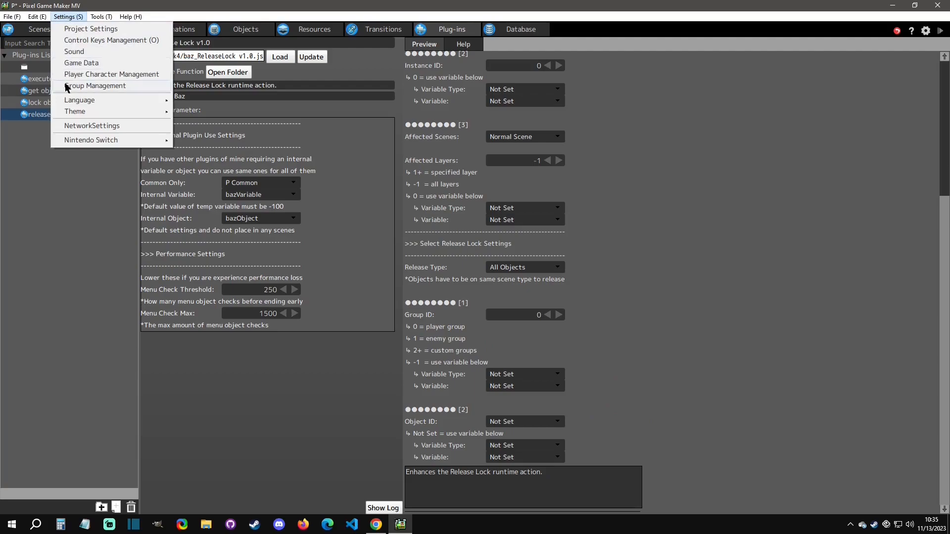
pyautogui.click(82, 86)
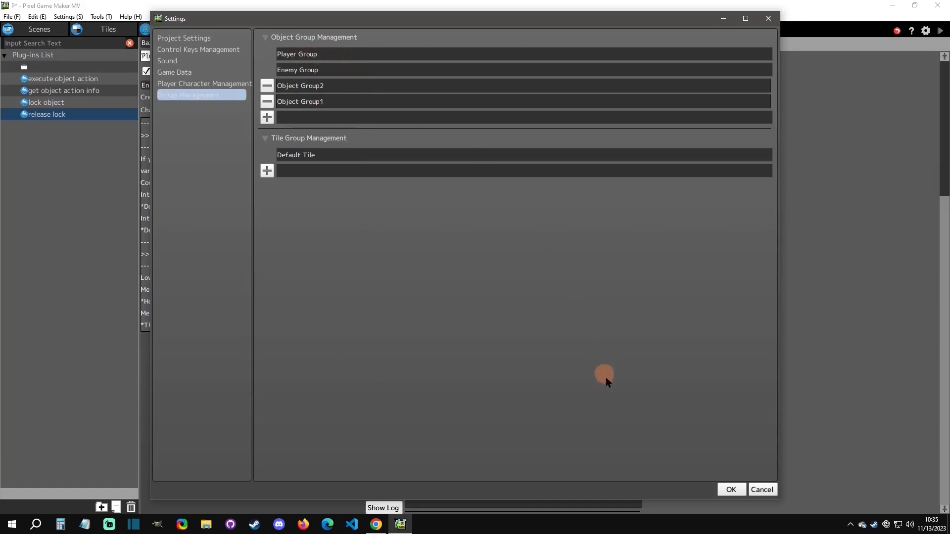
pyautogui.click(762, 489)
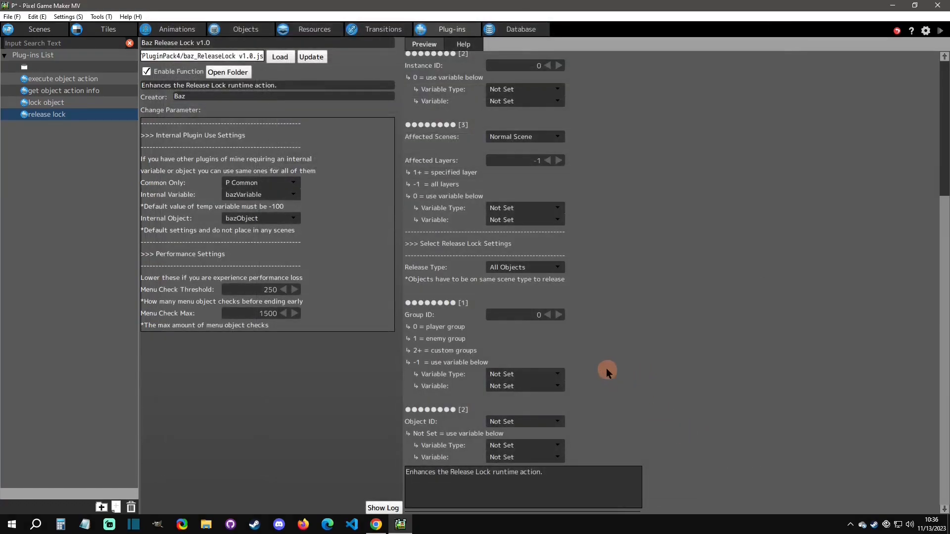
# Open the plug-ins' Script Log and place it beside the runtime action settings of the Player's action program.
pyautogui.click(384, 508)
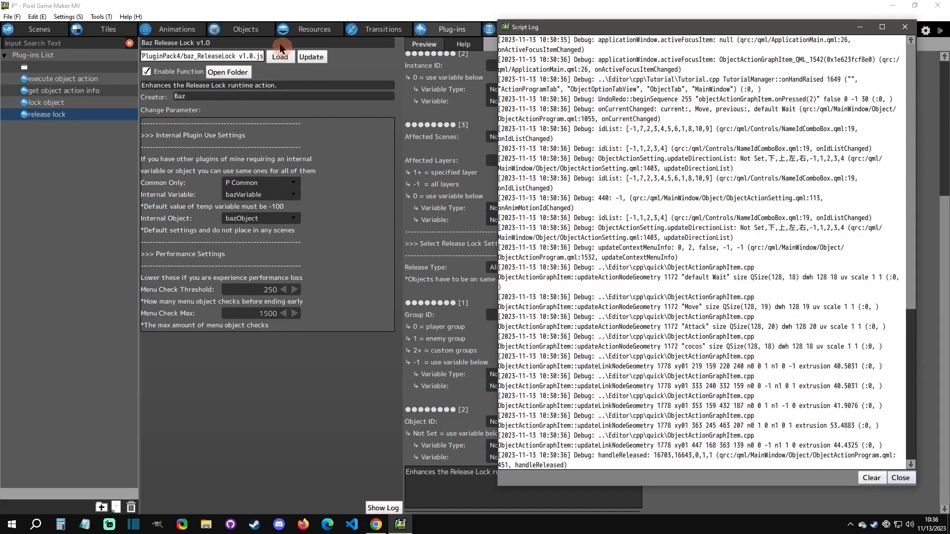
pyautogui.click(248, 30)
pyautogui.moveTo(593, 28); pyautogui.dragTo(120, 21)
# Add a Release Lock runtime action to Attack, set by object group to Object Group2.
pyautogui.click(684, 345)
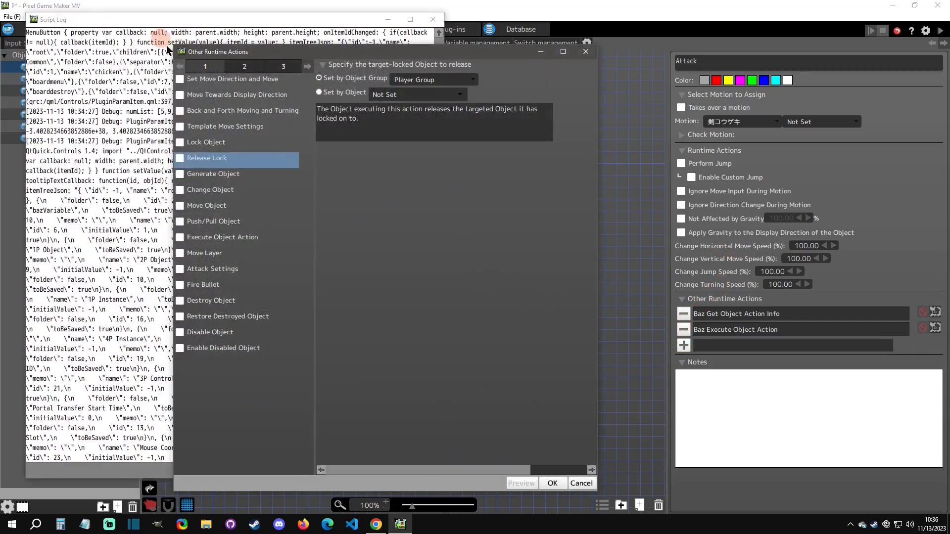
pyautogui.click(179, 158)
pyautogui.click(425, 79)
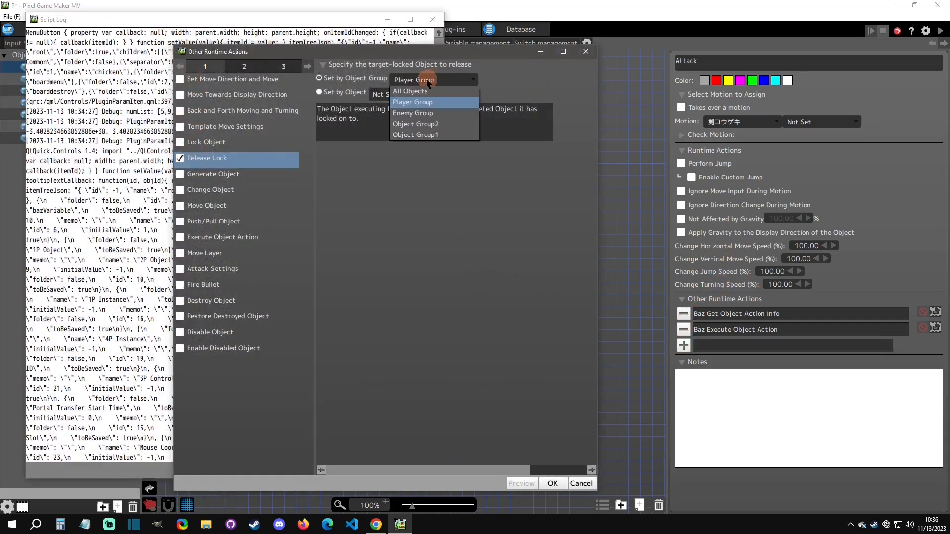
pyautogui.click(428, 125)
pyautogui.click(552, 483)
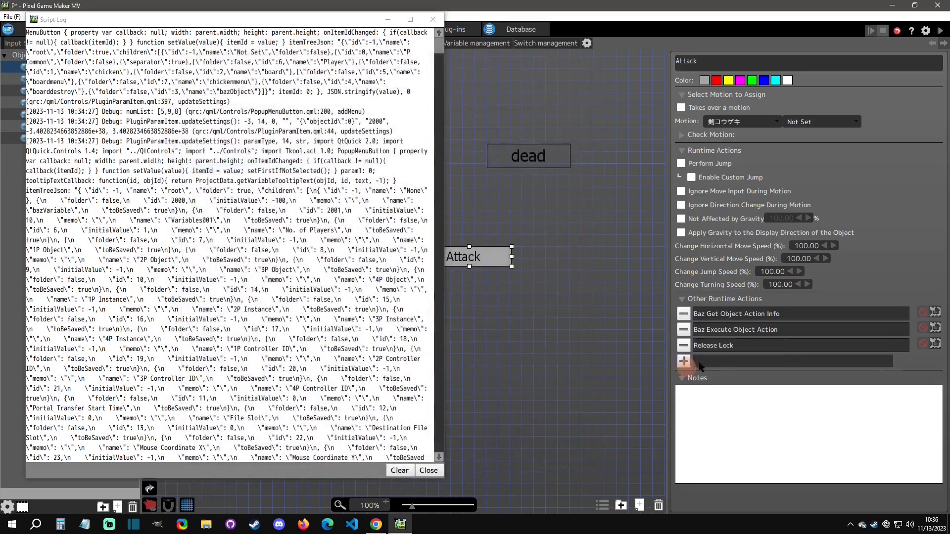
# Clear the Script Log, reopen and close the Release Lock action, and find the logged objectGroup value.
pyautogui.click(399, 471)
pyautogui.doubleClick(725, 347)
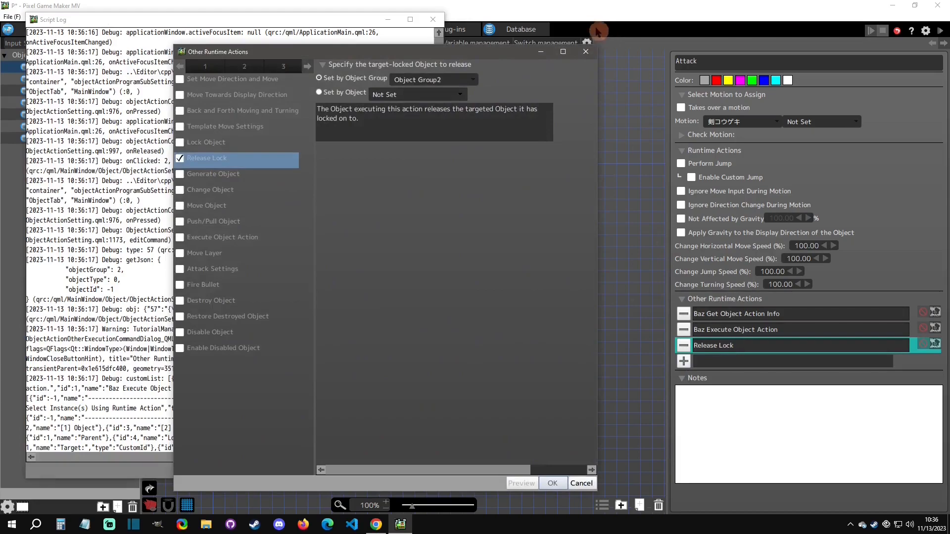
pyautogui.click(586, 52)
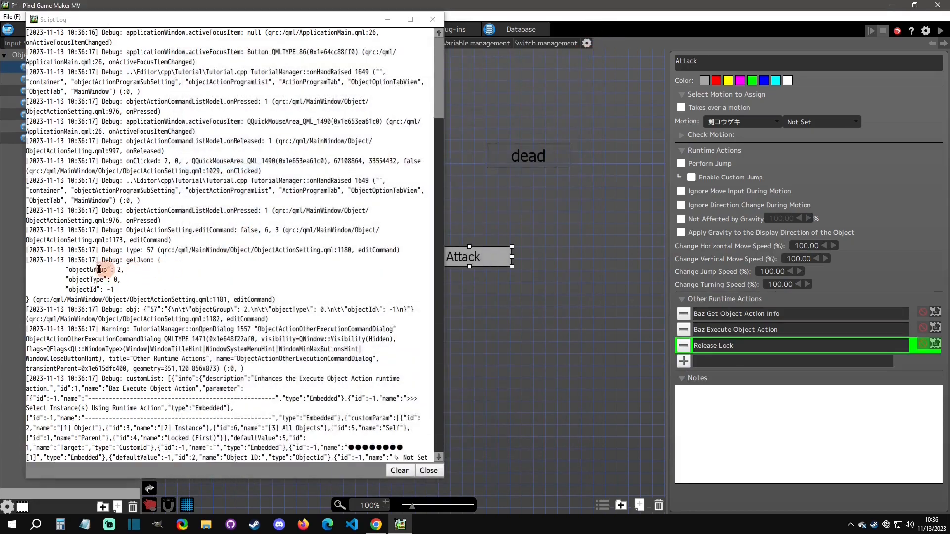
pyautogui.moveTo(66, 270); pyautogui.dragTo(126, 272)
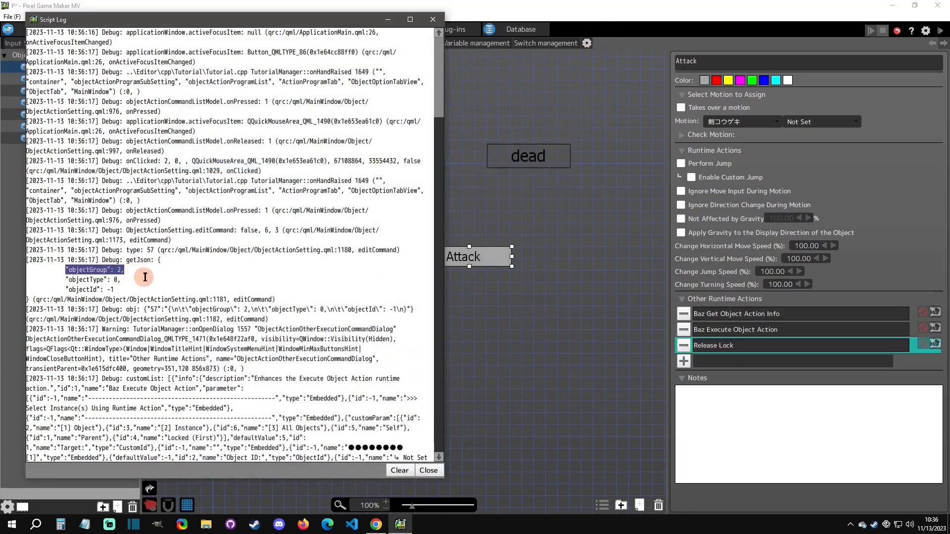
pyautogui.click(235, 288)
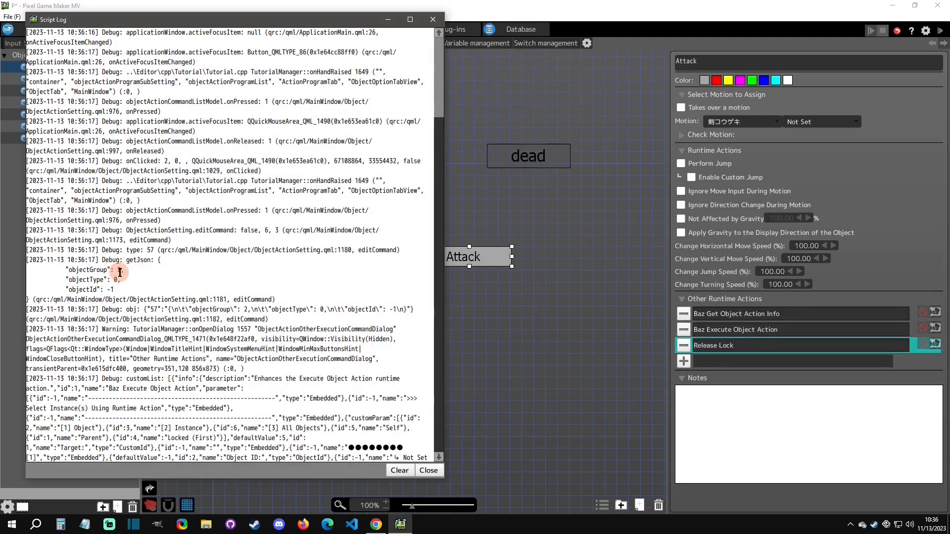
# Close the Script Log and add a Generate Object runtime action to Attack that uses the connection point 接続点.
pyautogui.click(438, 23)
pyautogui.click(684, 361)
pyautogui.click(203, 125)
pyautogui.click(284, 174)
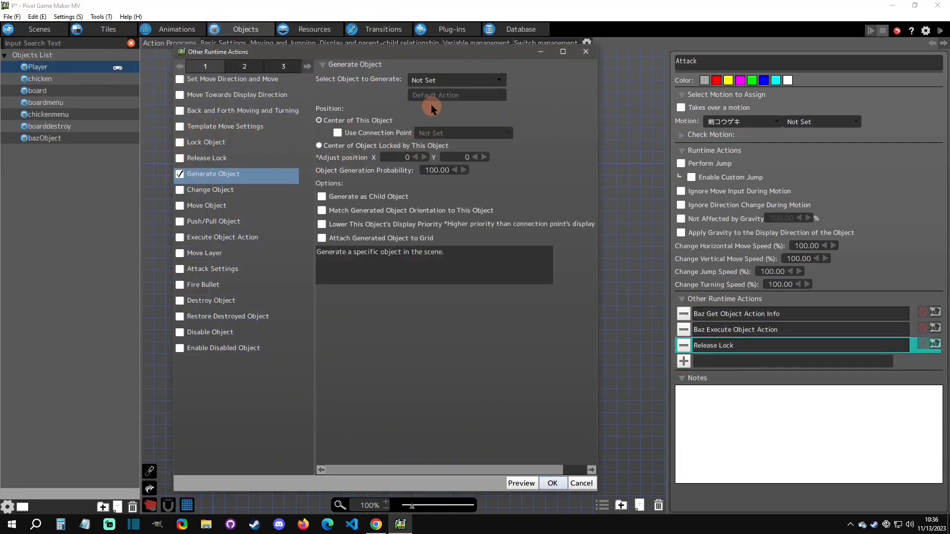
pyautogui.click(338, 132)
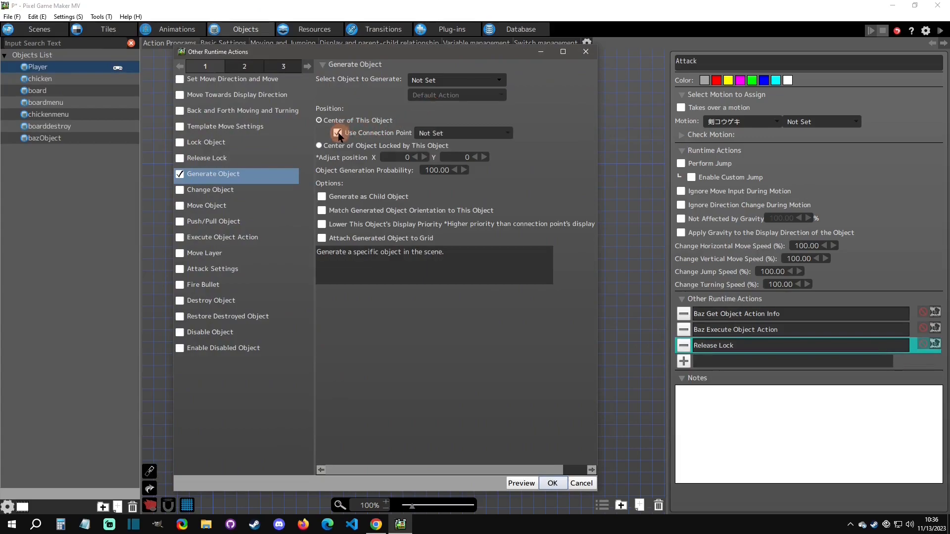
pyautogui.click(445, 134)
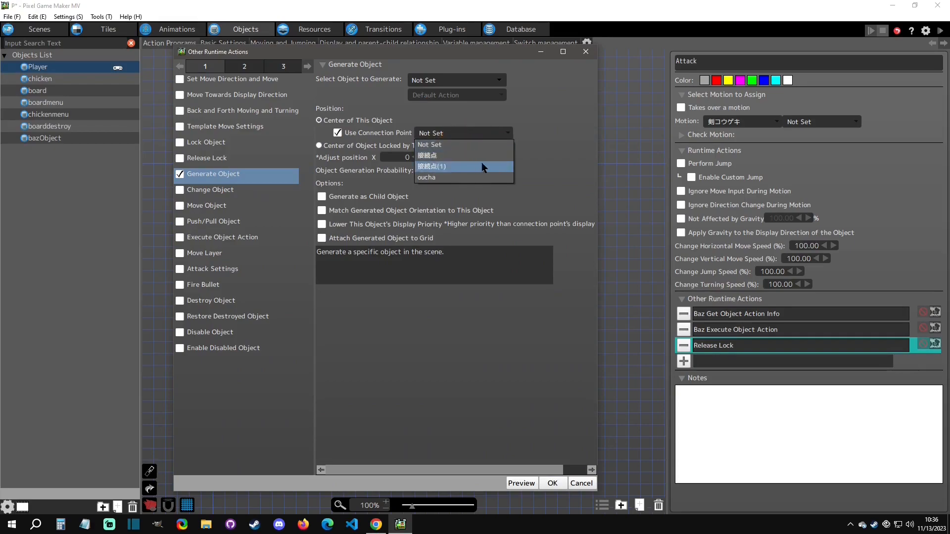
pyautogui.click(452, 156)
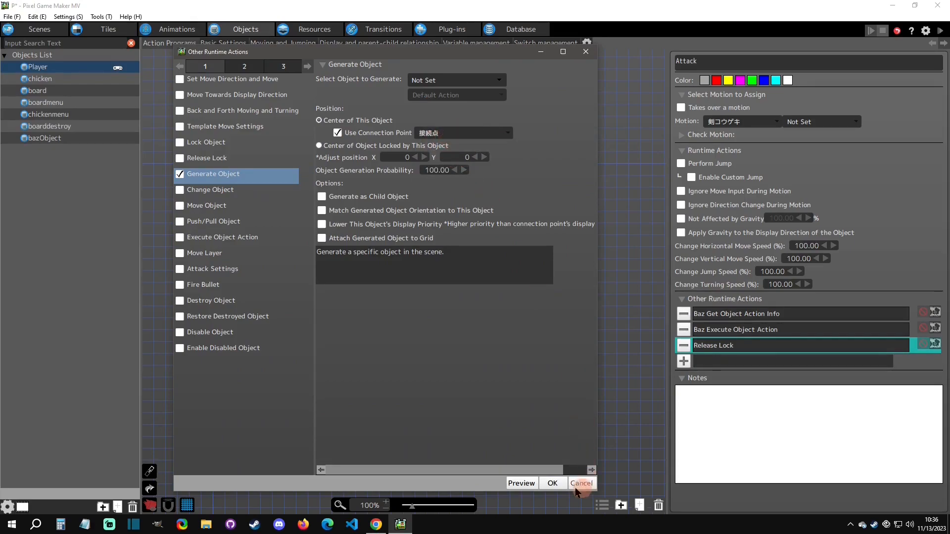
pyautogui.click(552, 483)
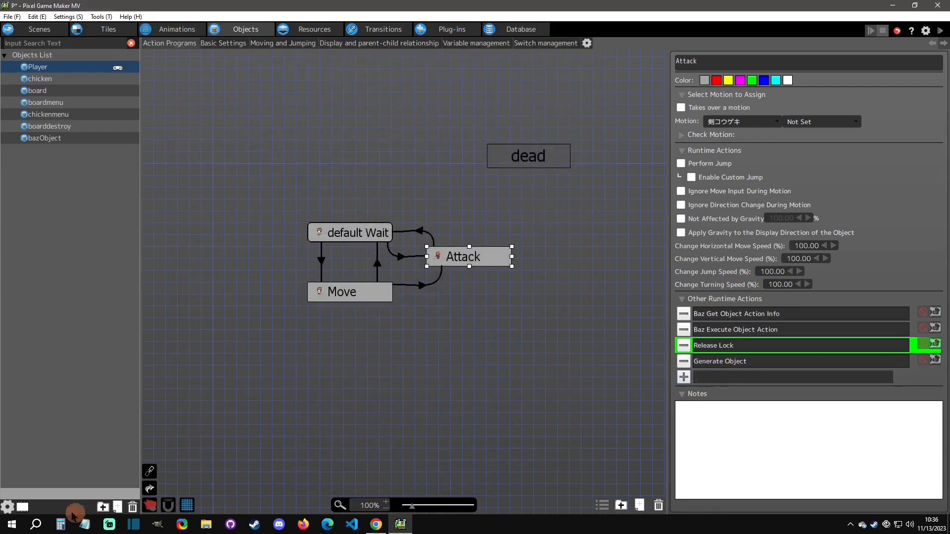
# Open the plug-ins' Script Log and bring it up over the Player's action program.
pyautogui.click(448, 29)
pyautogui.click(381, 507)
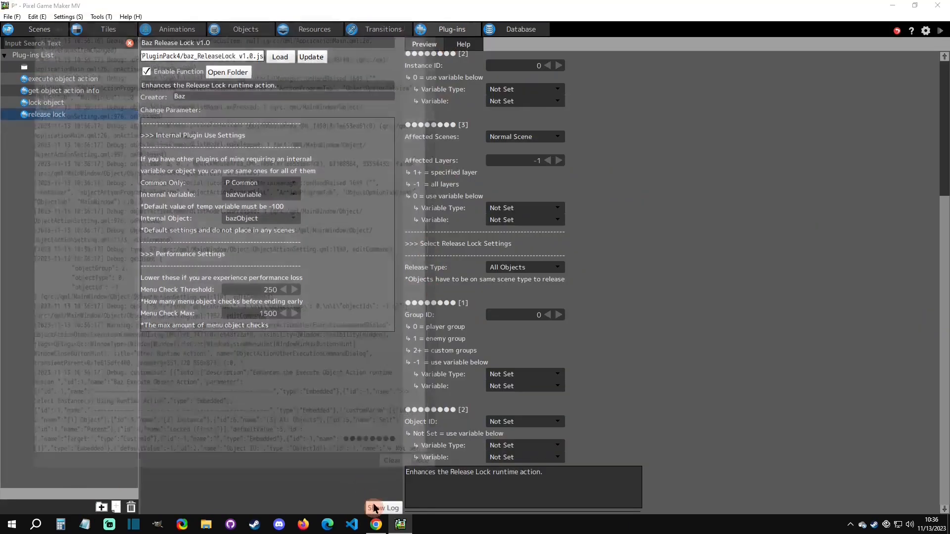
pyautogui.click(387, 19)
pyautogui.click(243, 29)
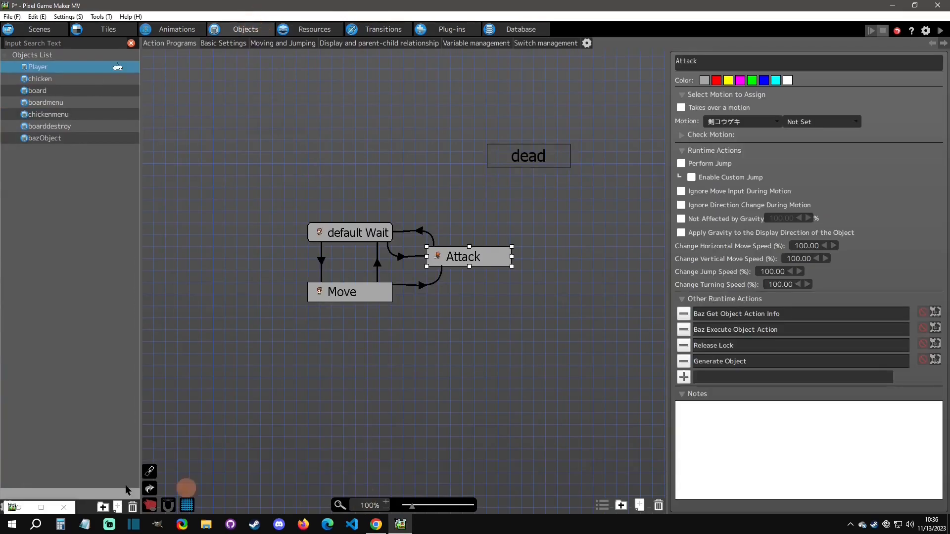
pyautogui.click(20, 508)
# Clear the Script Log, reopen and close the Generate Object action, and find the logged connectId value.
pyautogui.click(399, 471)
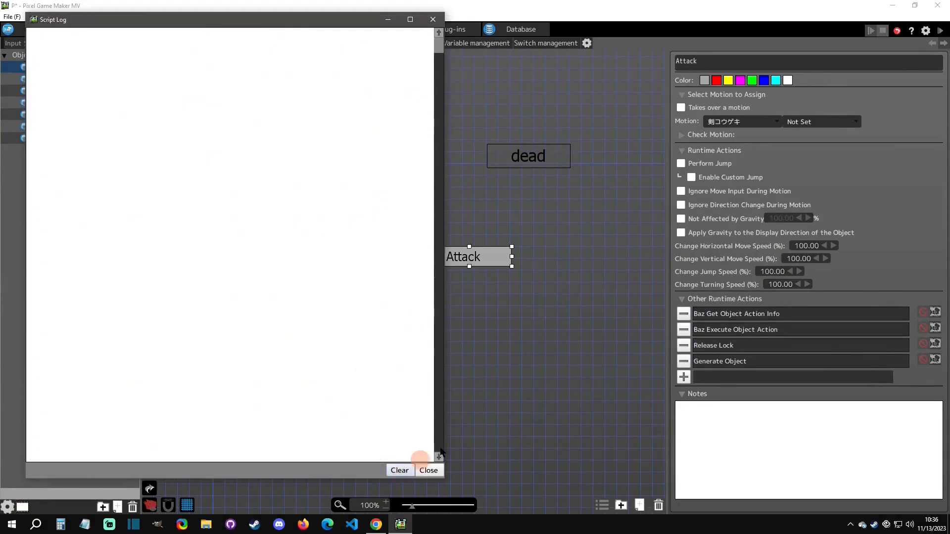
pyautogui.doubleClick(727, 361)
pyautogui.click(590, 52)
pyautogui.scroll(-3, 46, 384)
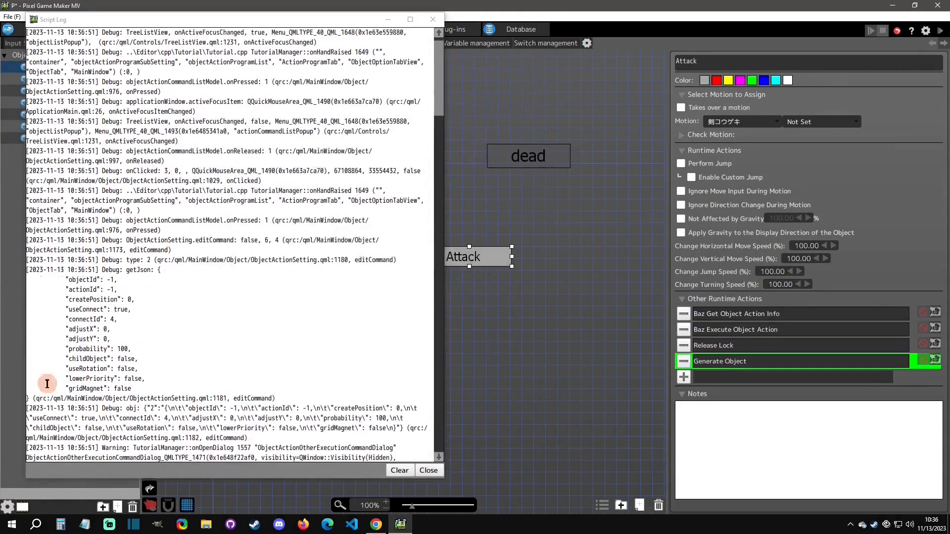
pyautogui.moveTo(66, 309); pyautogui.dragTo(144, 311)
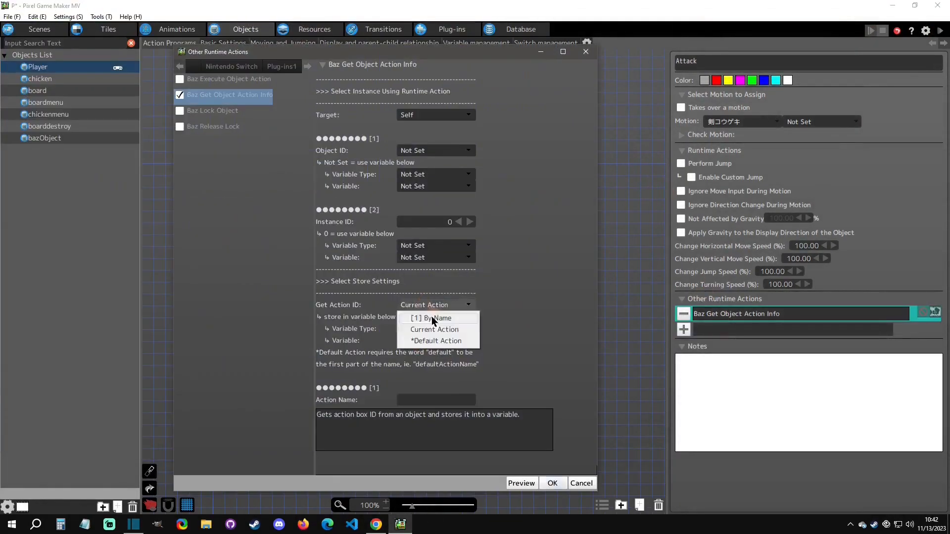
# Review the Get Action ID options of Attack's Baz Get Object Action Info action and confirm its settings.
pyautogui.click(435, 310)
pyautogui.click(549, 483)
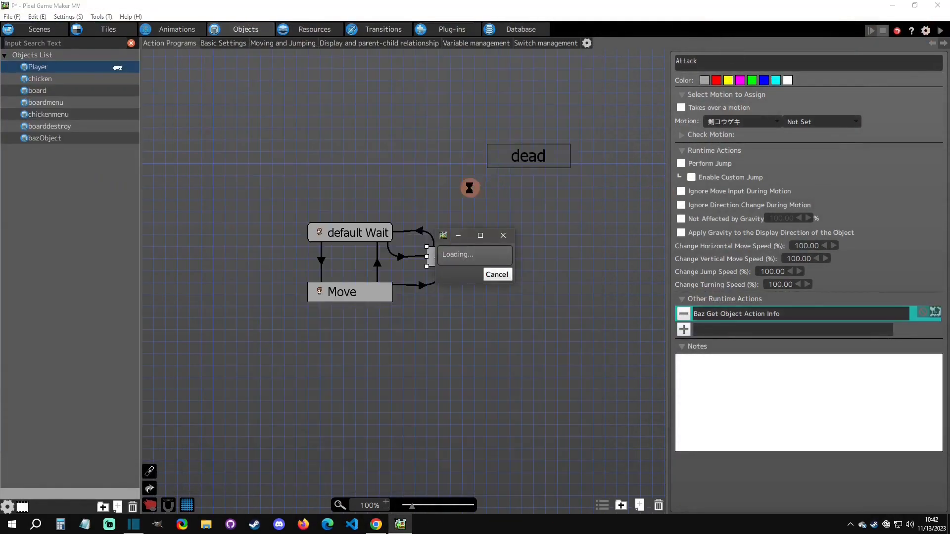
pyautogui.click(334, 60)
pyautogui.write('pl')
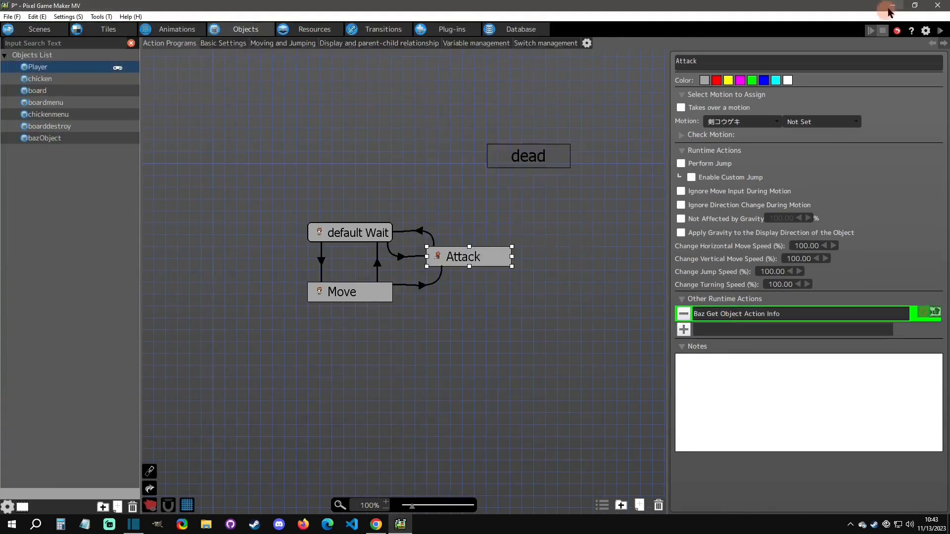